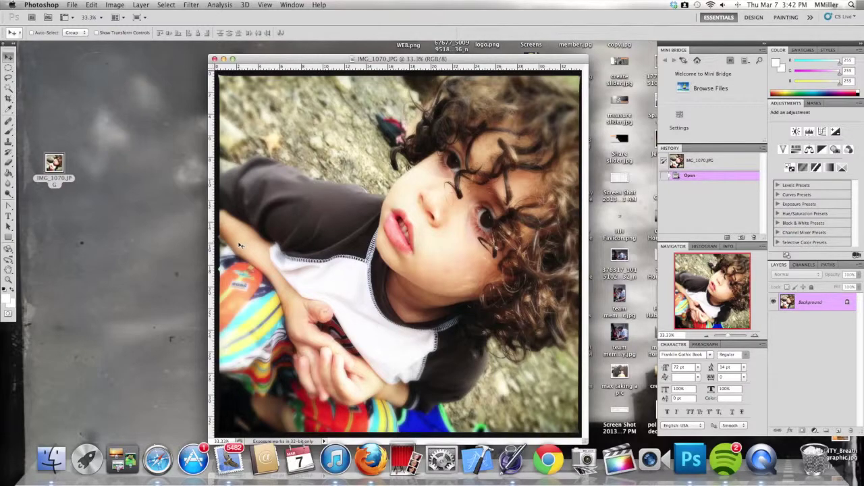
Step: Duplicate the Background layer of IMG_1070.JPG within the same document, keeping the proposed name
{"action": "right_click", "coordinate": [809, 301]}
{"action": "left_click", "coordinate": [759, 315]}
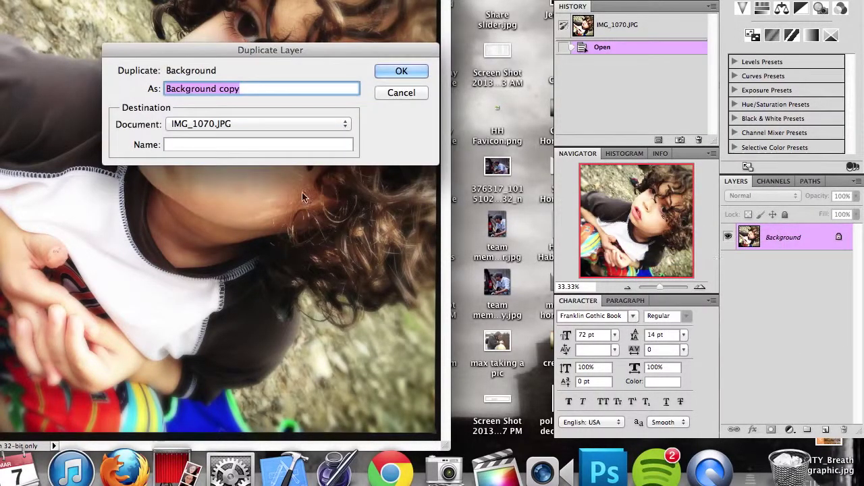
{"action": "left_click", "coordinate": [403, 70]}
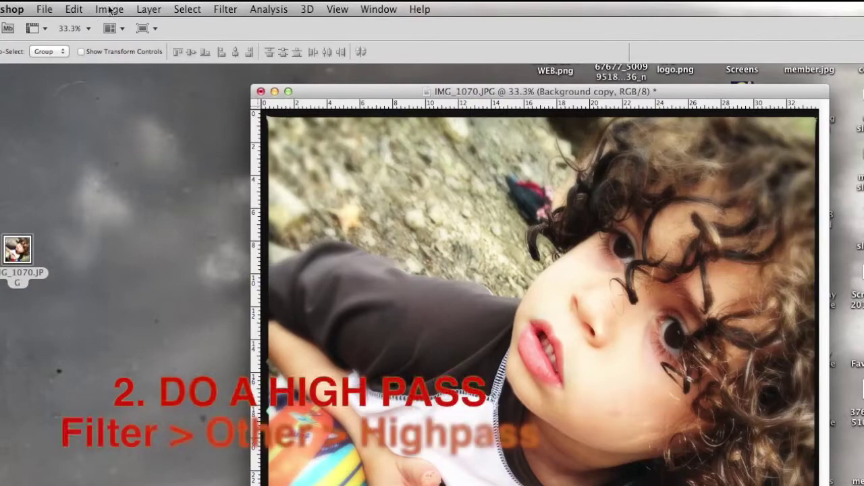
Step: Apply a High Pass filter with a radius of 30.9 pixels to the duplicated layer
{"action": "left_click", "coordinate": [141, 7]}
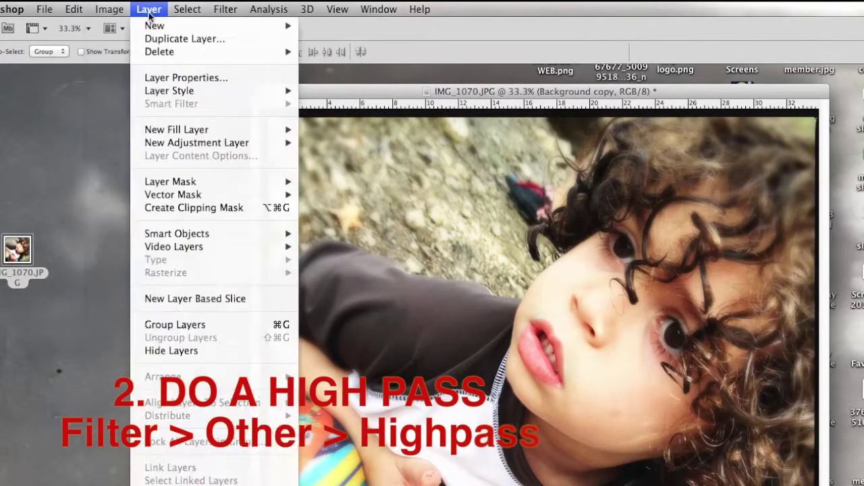
{"action": "mouse_move", "coordinate": [226, 8]}
{"action": "mouse_move", "coordinate": [264, 304]}
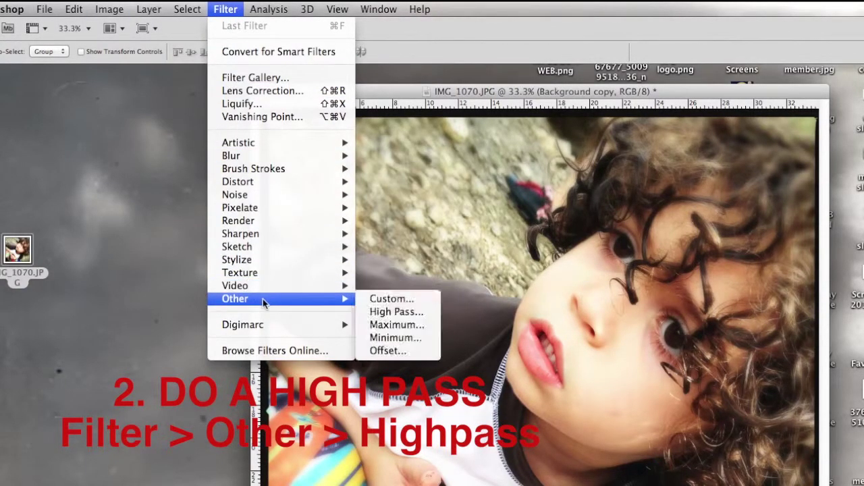
{"action": "left_click", "coordinate": [406, 316]}
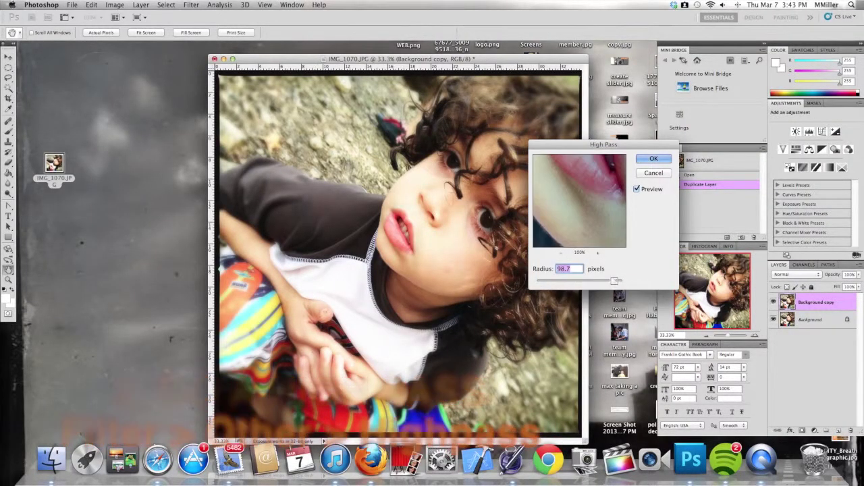
{"action": "left_click_drag", "start_coordinate": [615, 280], "coordinate": [580, 281]}
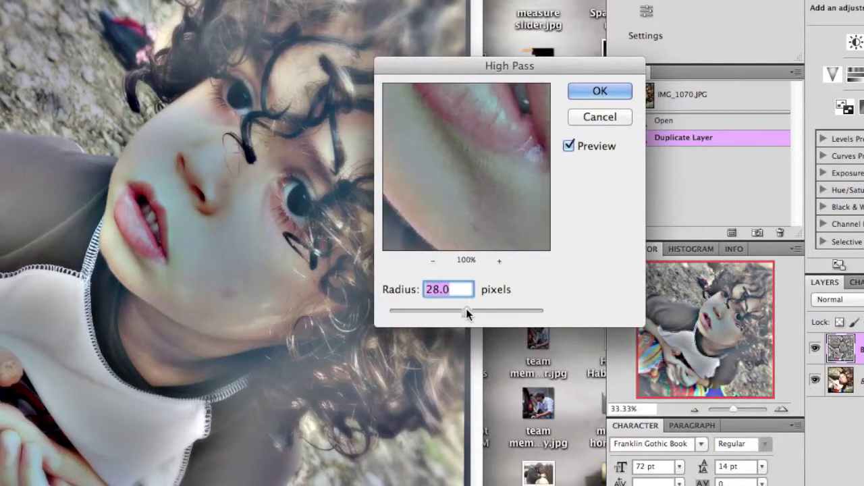
{"action": "left_click_drag", "start_coordinate": [465, 308], "coordinate": [468, 308]}
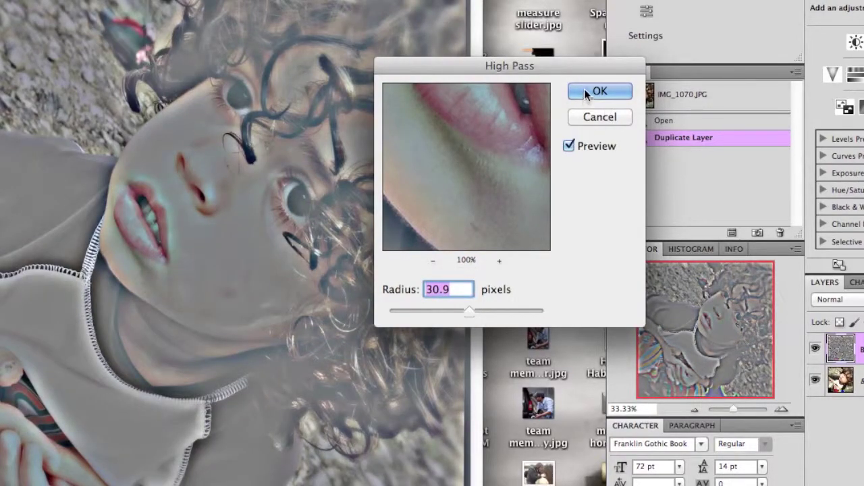
{"action": "left_click", "coordinate": [586, 93]}
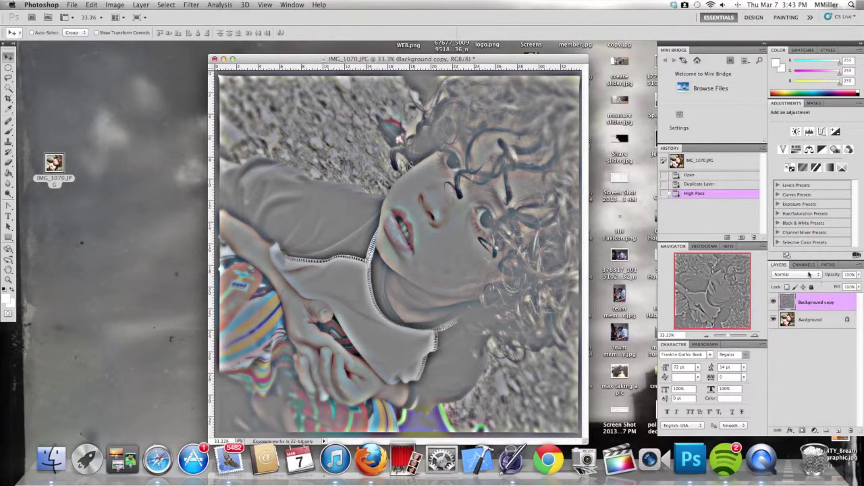
Step: Try the Soft Light blend mode on the high-pass layer, then settle on Hard Light
{"action": "left_click", "coordinate": [809, 274]}
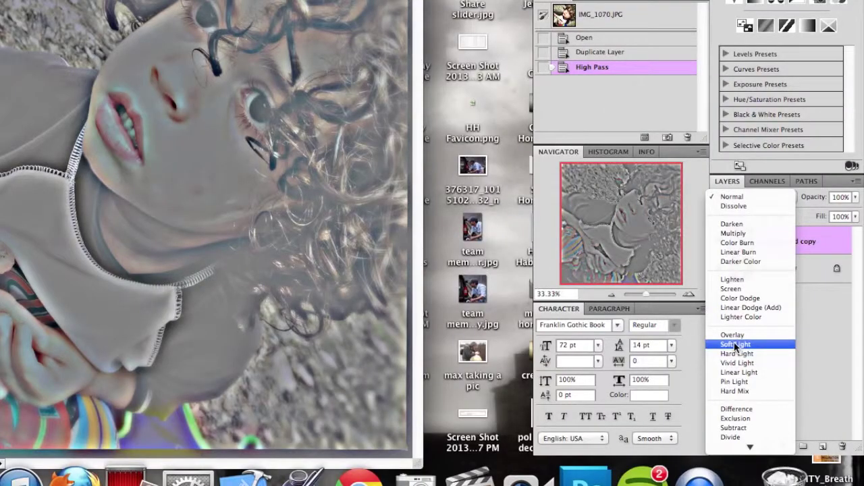
{"action": "left_click", "coordinate": [736, 345]}
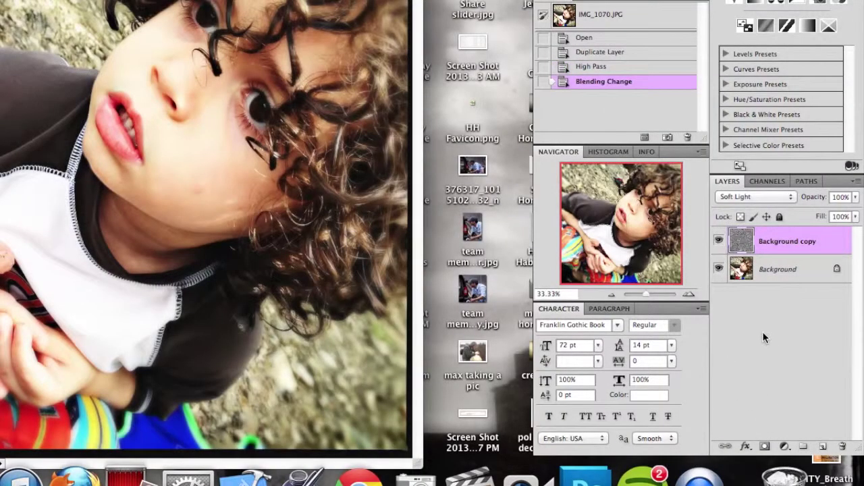
{"action": "left_click", "coordinate": [765, 197]}
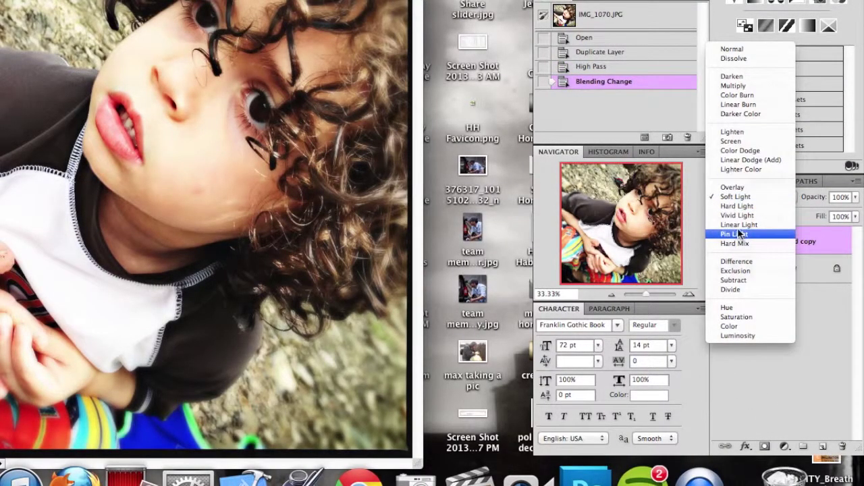
{"action": "left_click", "coordinate": [737, 204]}
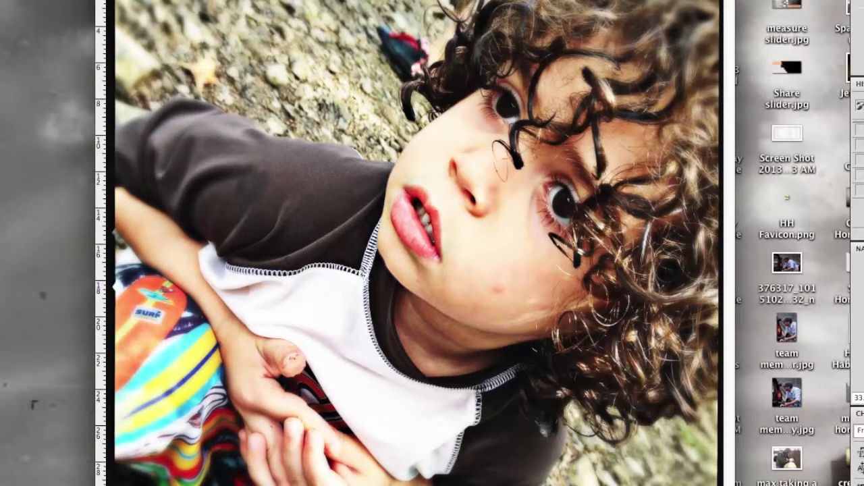
Step: Duplicate the original Background layer and hide both photo layers beneath the high-pass layer, leaving the high-pass layer selected
{"action": "left_click", "coordinate": [679, 157]}
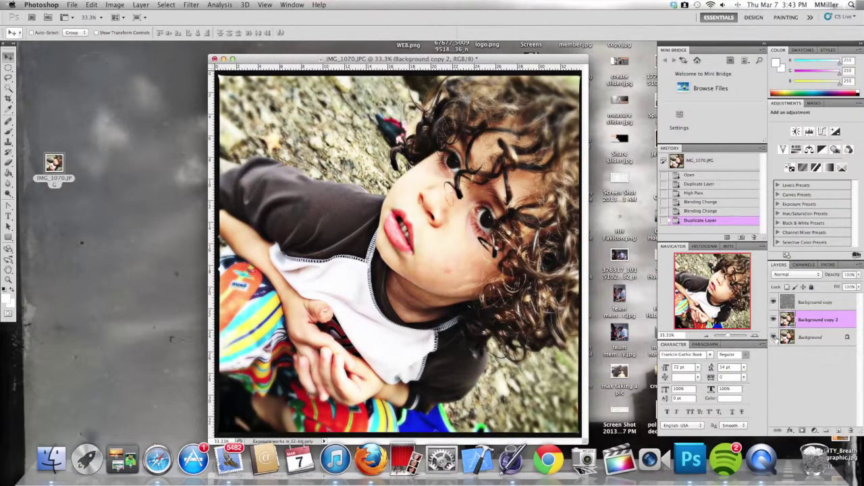
{"action": "left_click", "coordinate": [846, 302]}
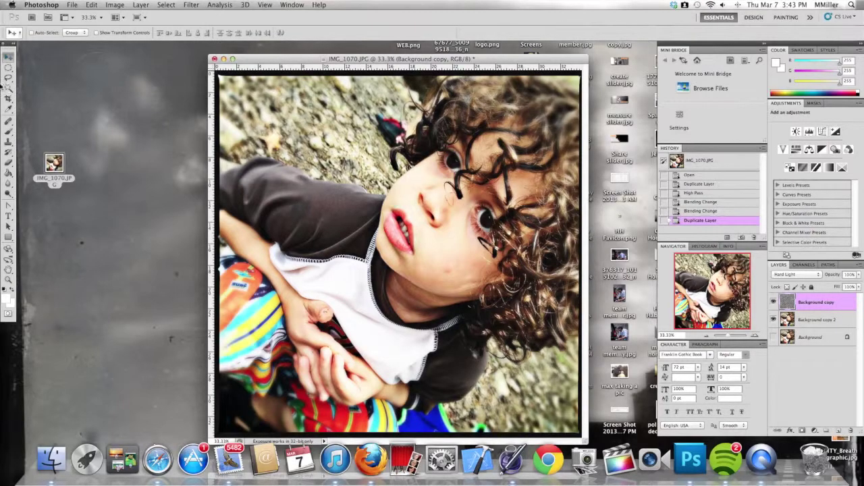
{"action": "left_click", "coordinate": [773, 321]}
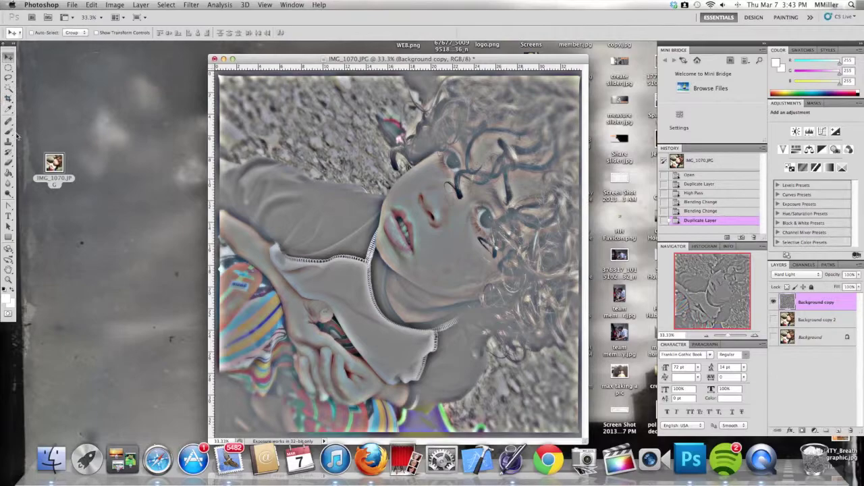
Step: Erase the high-pass layer over the ground, shirt, arms and shorts with a large soft Eraser, keeping the face and hair
{"action": "left_click", "coordinate": [10, 163]}
{"action": "mouse_move", "coordinate": [335, 176]}
{"action": "left_mouse_down"}
{"action": "mouse_move", "coordinate": [324, 195]}
{"action": "mouse_move", "coordinate": [318, 169]}
{"action": "mouse_move", "coordinate": [331, 186]}
{"action": "mouse_move", "coordinate": [314, 182]}
{"action": "mouse_move", "coordinate": [290, 152]}
{"action": "mouse_move", "coordinate": [270, 156]}
{"action": "mouse_move", "coordinate": [274, 168]}
{"action": "left_mouse_up"}
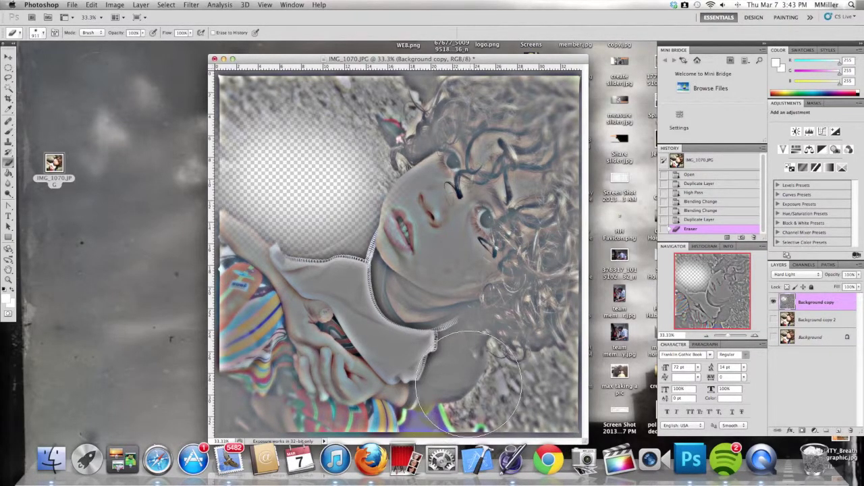
{"action": "left_click_drag", "start_coordinate": [395, 422], "coordinate": [520, 385]}
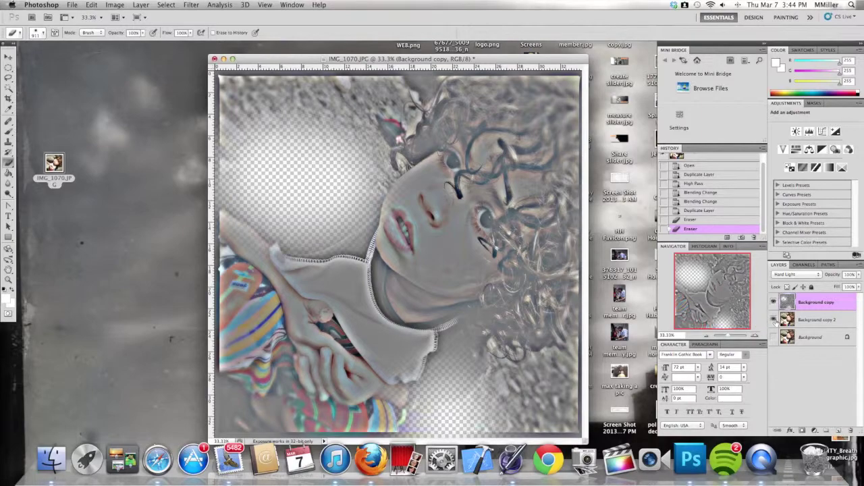
{"action": "left_click", "coordinate": [773, 320]}
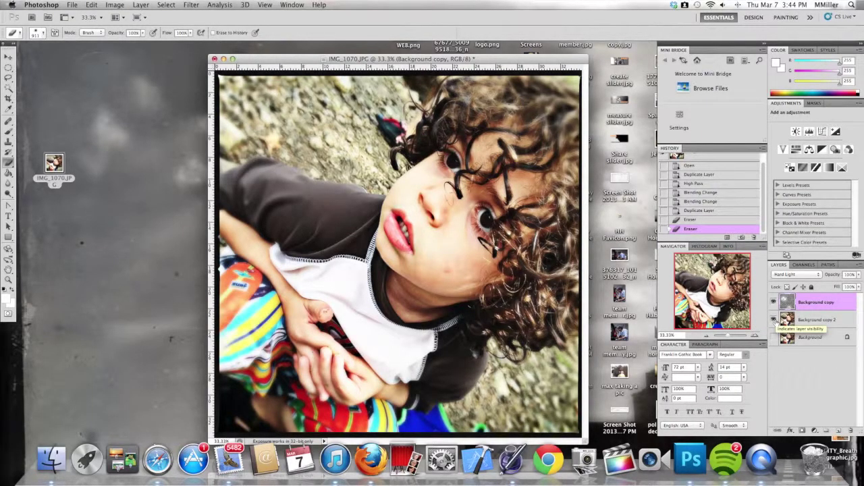
{"action": "left_click", "coordinate": [774, 320]}
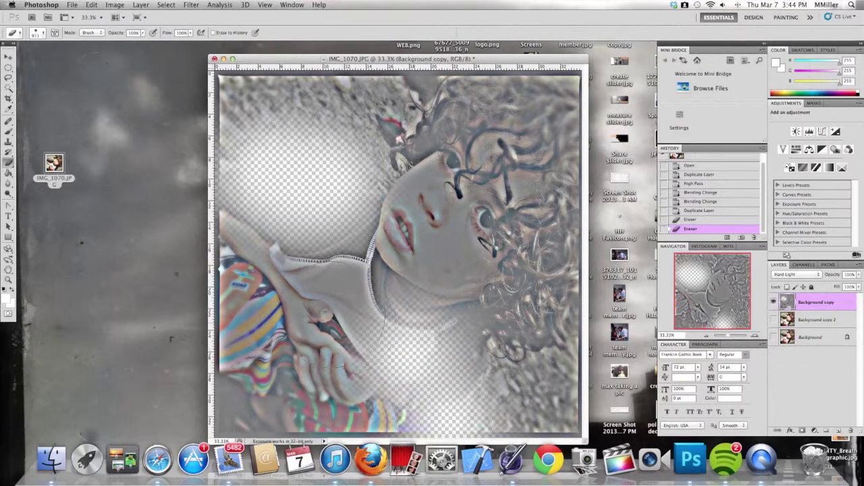
{"action": "mouse_move", "coordinate": [214, 311]}
{"action": "left_mouse_down"}
{"action": "mouse_move", "coordinate": [247, 169]}
{"action": "mouse_move", "coordinate": [304, 88]}
{"action": "mouse_move", "coordinate": [363, 60]}
{"action": "mouse_move", "coordinate": [372, 65]}
{"action": "left_mouse_up"}
{"action": "mouse_move", "coordinate": [536, 436]}
{"action": "left_mouse_down"}
{"action": "mouse_move", "coordinate": [547, 402]}
{"action": "mouse_move", "coordinate": [570, 399]}
{"action": "mouse_move", "coordinate": [581, 418]}
{"action": "left_mouse_up"}
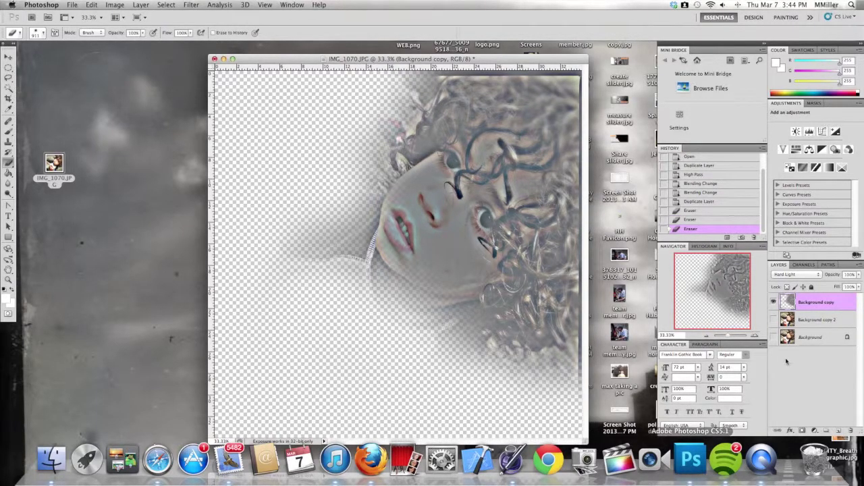
Step: Show the photo copy below the high-pass layer again and merge these two layers
{"action": "left_click", "coordinate": [803, 321]}
{"action": "left_click", "coordinate": [773, 319]}
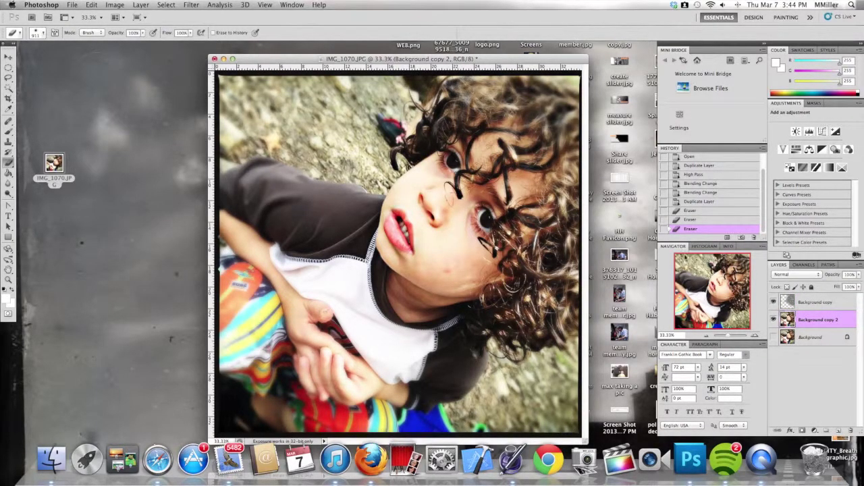
{"action": "left_click", "coordinate": [828, 306], "text": "shift"}
{"action": "right_click", "coordinate": [827, 304]}
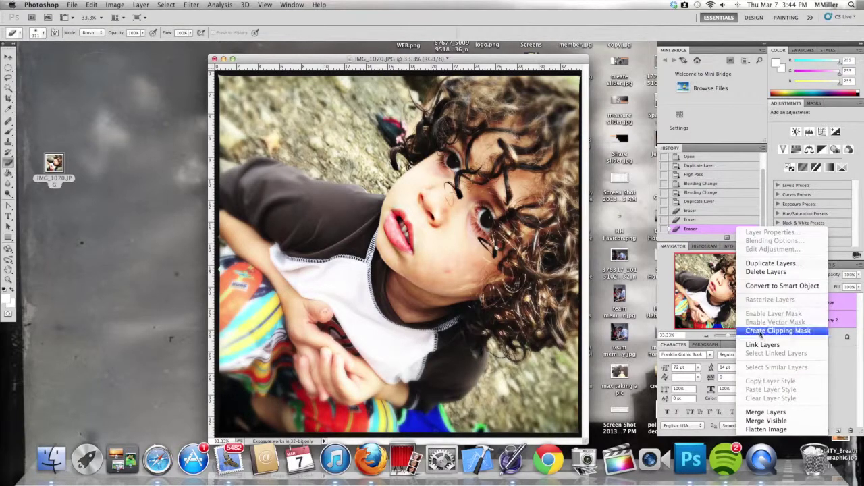
{"action": "left_click", "coordinate": [771, 412]}
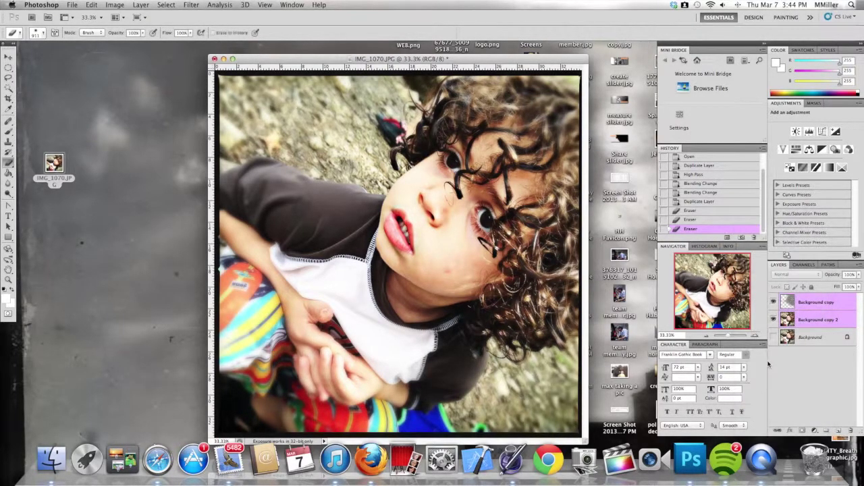
Step: Duplicate the merged layer within IMG_1070.JPG under the proposed name
{"action": "right_click", "coordinate": [835, 305]}
{"action": "left_click", "coordinate": [773, 264]}
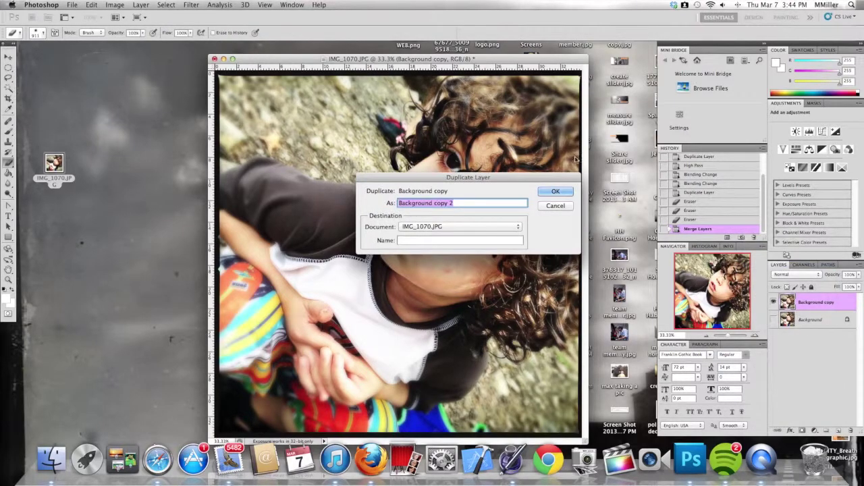
{"action": "left_click", "coordinate": [557, 191]}
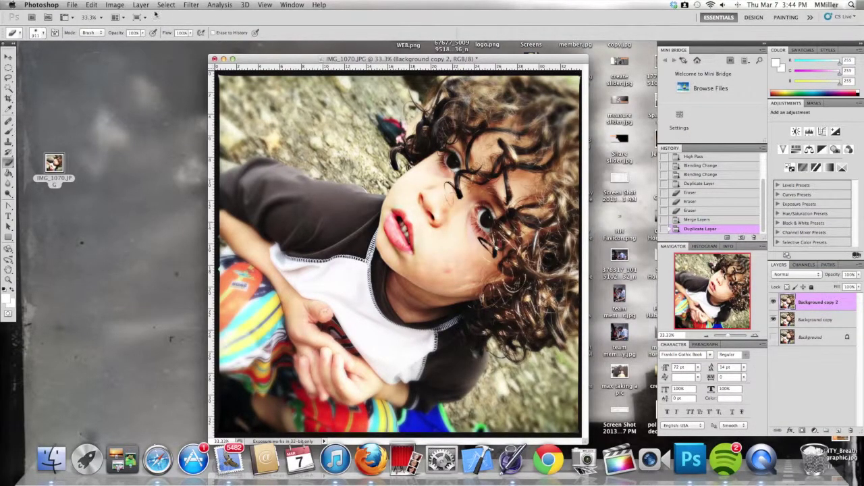
Step: Apply a High Pass filter with a larger radius to the duplicate of the merged layer
{"action": "left_click", "coordinate": [113, 6]}
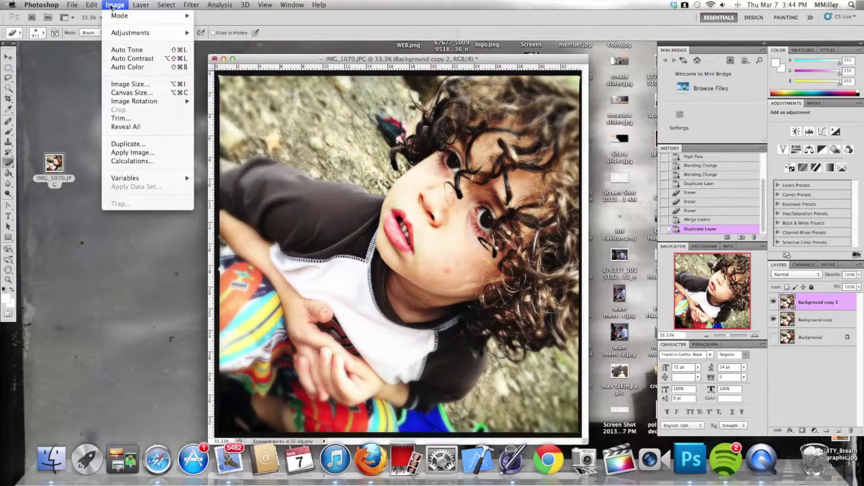
{"action": "mouse_move", "coordinate": [191, 6]}
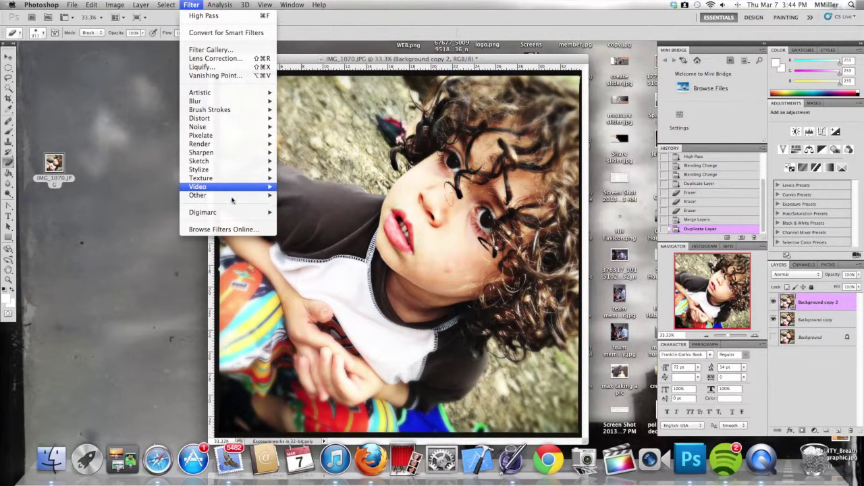
{"action": "mouse_move", "coordinate": [259, 199]}
{"action": "left_click", "coordinate": [298, 204]}
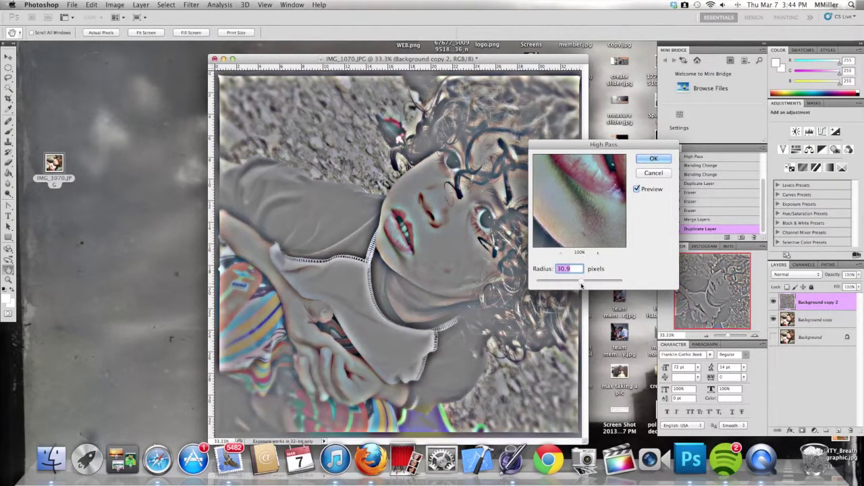
{"action": "left_click", "coordinate": [655, 159]}
Step: Try Soft Light on the new high-pass layer, then set its blend mode to Vivid Light
{"action": "left_click", "coordinate": [810, 275]}
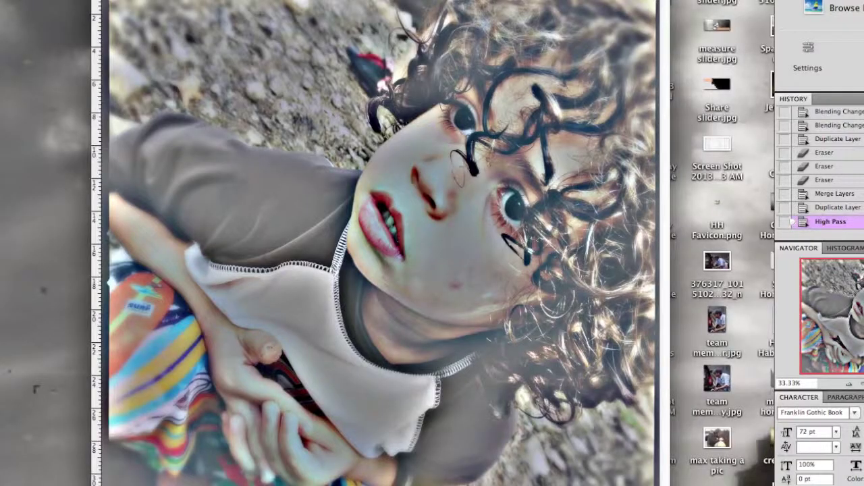
{"action": "left_click", "coordinate": [851, 481]}
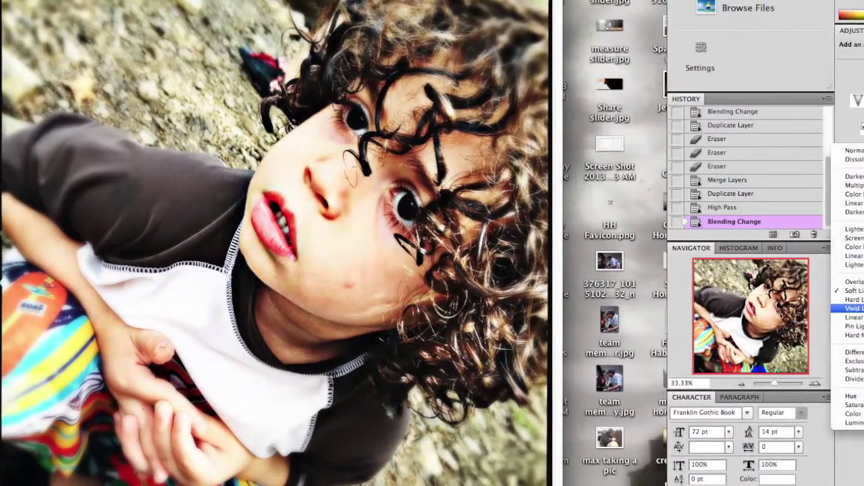
{"action": "left_click", "coordinate": [854, 308]}
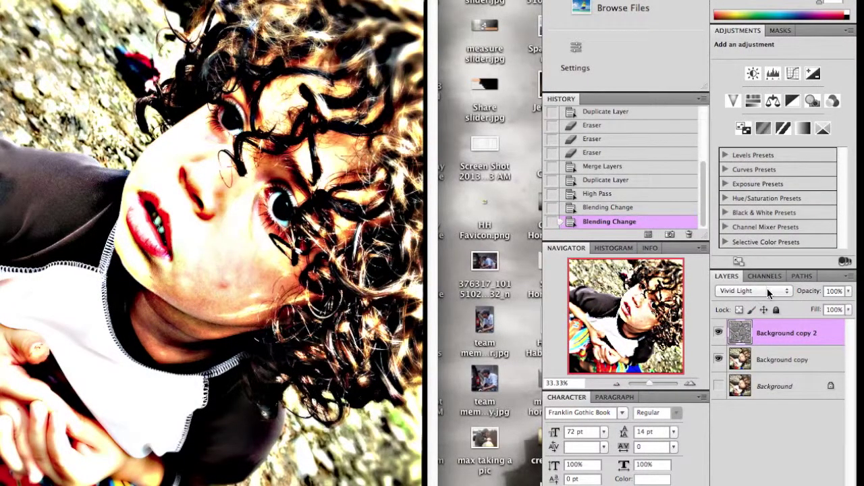
Step: Lower the Vivid Light layer's opacity to 41% in its blending options
{"action": "double_click", "coordinate": [837, 337]}
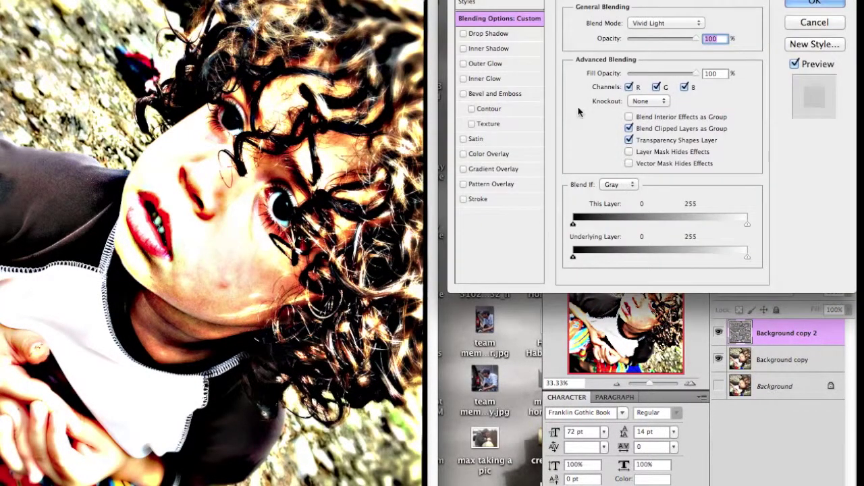
{"action": "left_click_drag", "start_coordinate": [697, 41], "coordinate": [657, 66]}
{"action": "left_click_drag", "start_coordinate": [657, 120], "coordinate": [655, 119]}
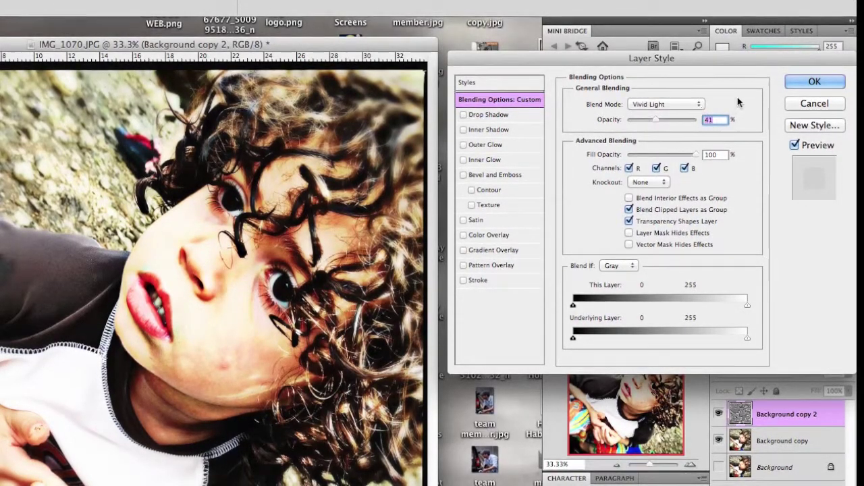
{"action": "left_click", "coordinate": [809, 81]}
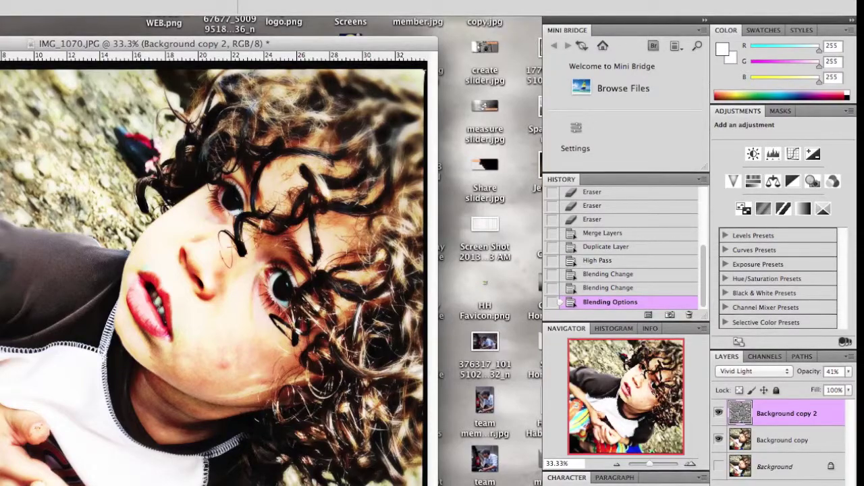
Step: Merge the Vivid Light high-pass layer with the Background copy layer beneath it
{"action": "left_click", "coordinate": [785, 440], "text": "shift"}
{"action": "right_click", "coordinate": [785, 440]}
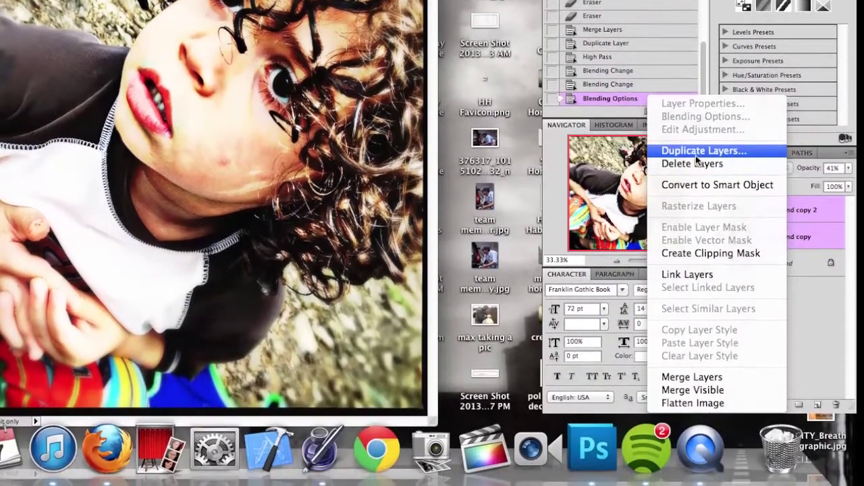
{"action": "left_click", "coordinate": [696, 358]}
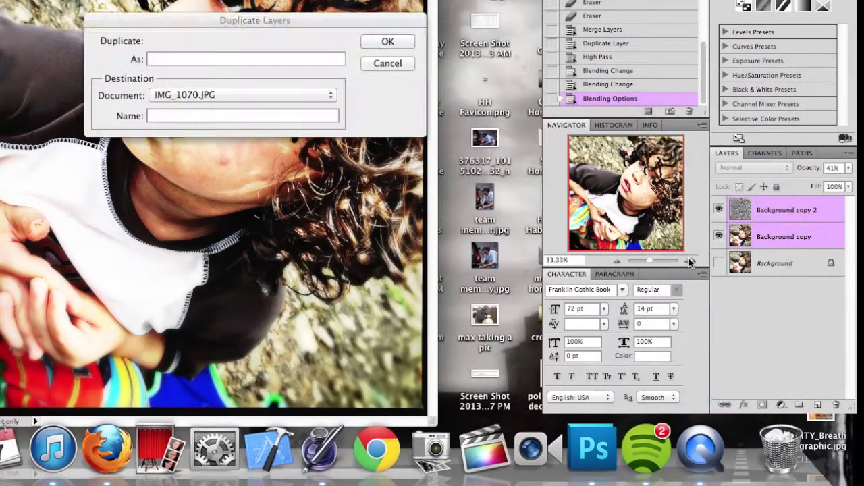
{"action": "left_click", "coordinate": [387, 62]}
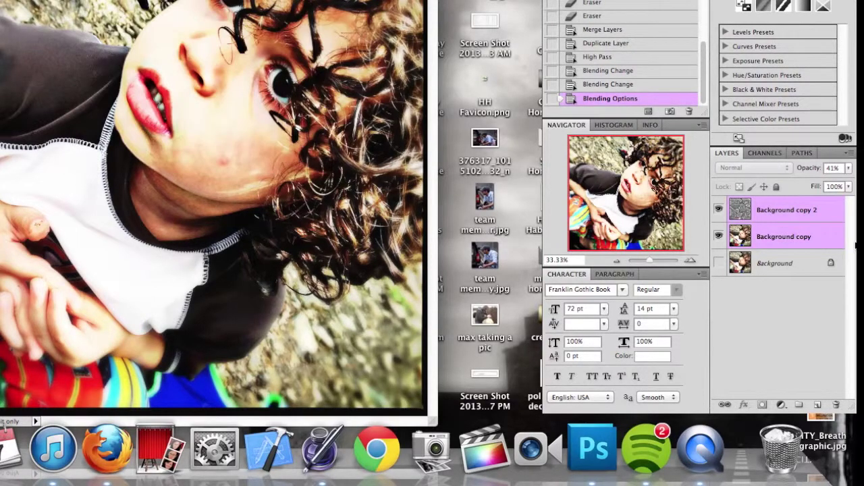
{"action": "right_click", "coordinate": [797, 235]}
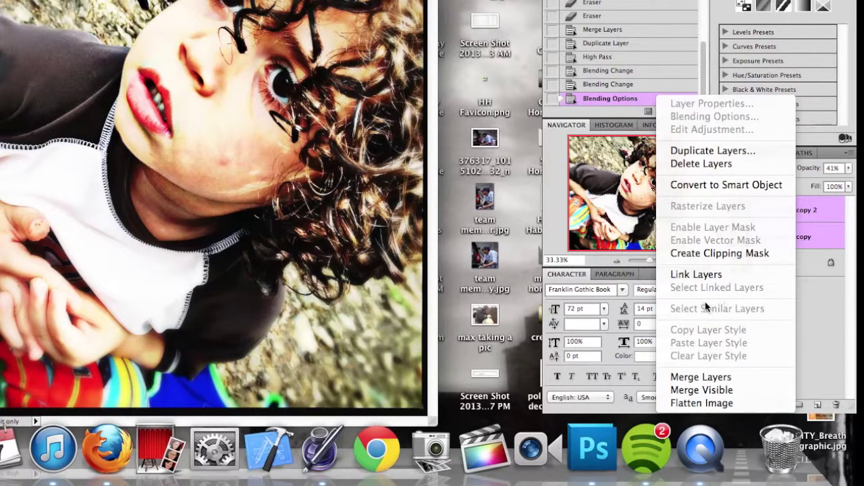
{"action": "left_click", "coordinate": [707, 377]}
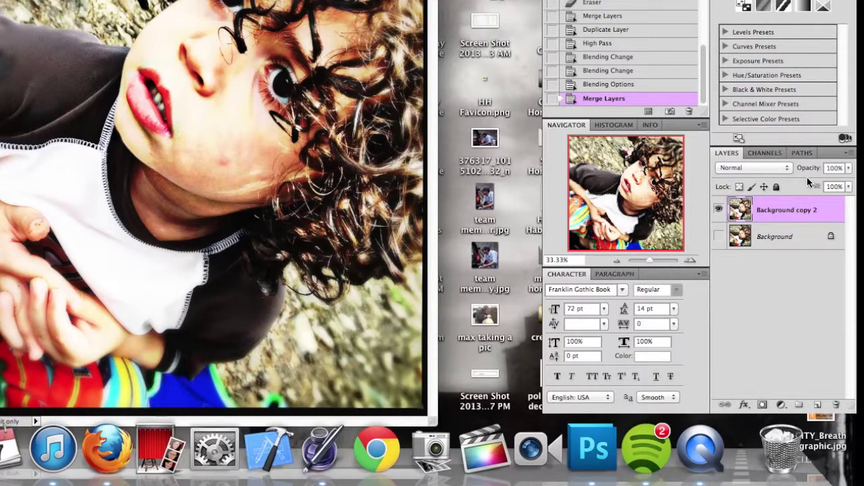
Step: Duplicate the newly merged Background copy 2 layer under the proposed name
{"action": "right_click", "coordinate": [779, 212]}
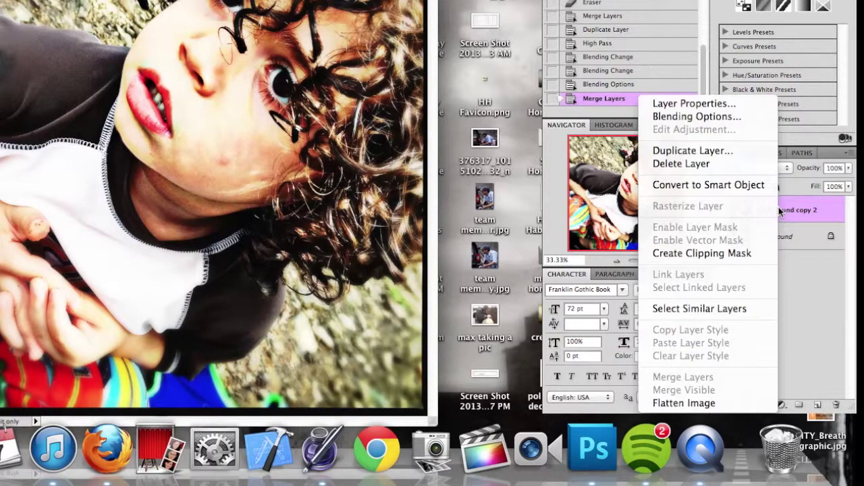
{"action": "left_click", "coordinate": [695, 147]}
{"action": "key", "text": "Return"}
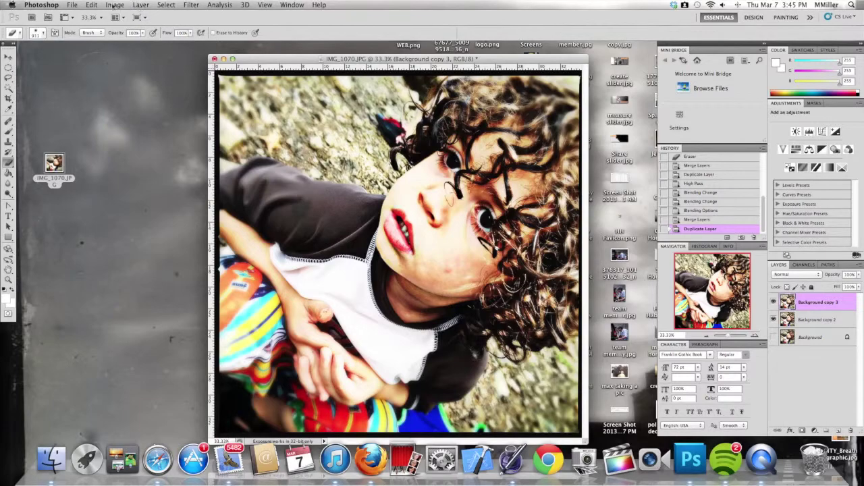
Step: Lower the duplicate layer's saturation to -27 with a Hue/Saturation adjustment
{"action": "left_click", "coordinate": [113, 5]}
{"action": "mouse_move", "coordinate": [142, 34]}
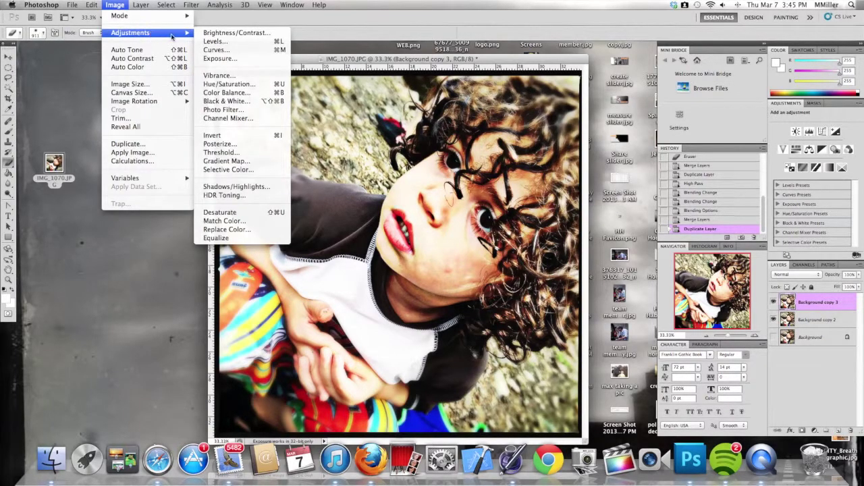
{"action": "left_click", "coordinate": [217, 84]}
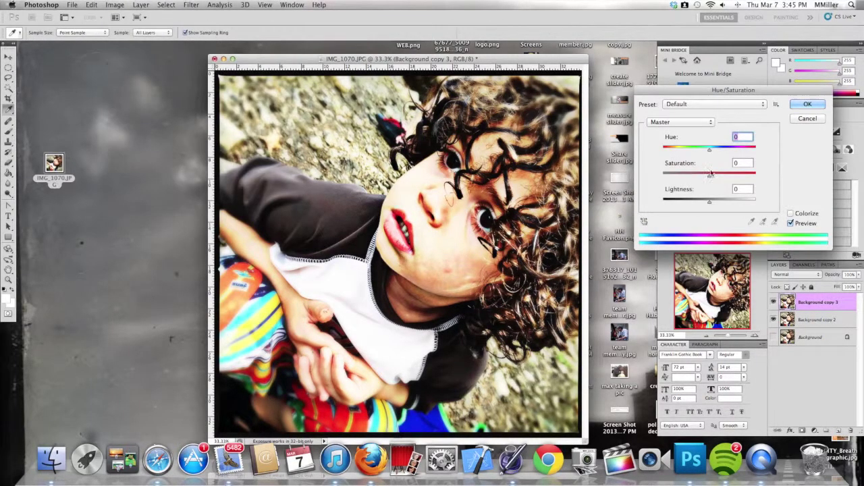
{"action": "left_click_drag", "start_coordinate": [709, 174], "coordinate": [697, 177]}
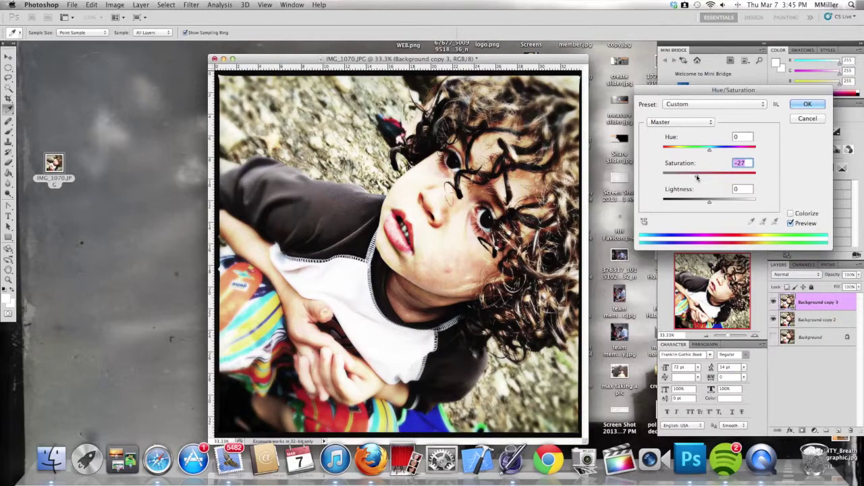
{"action": "left_click", "coordinate": [806, 104]}
Step: Darken the desaturated layer with a Levels adjustment, using input levels of 16, 0.76 and 255
{"action": "left_click", "coordinate": [112, 5]}
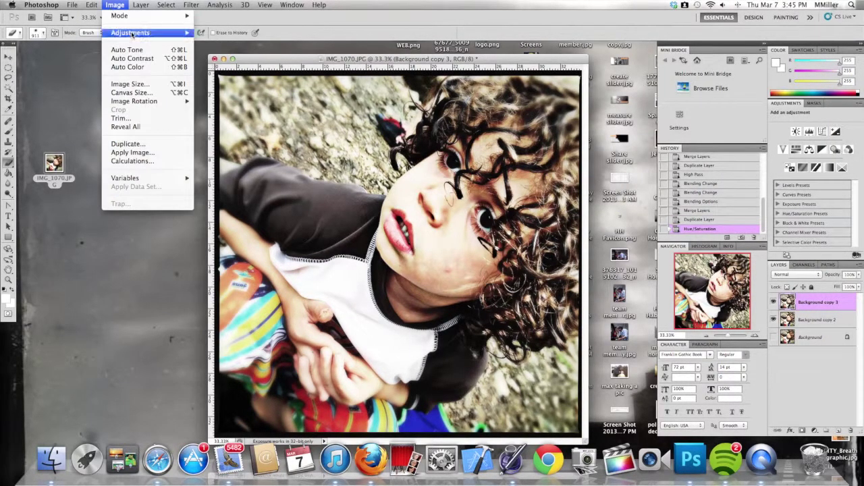
{"action": "mouse_move", "coordinate": [159, 34]}
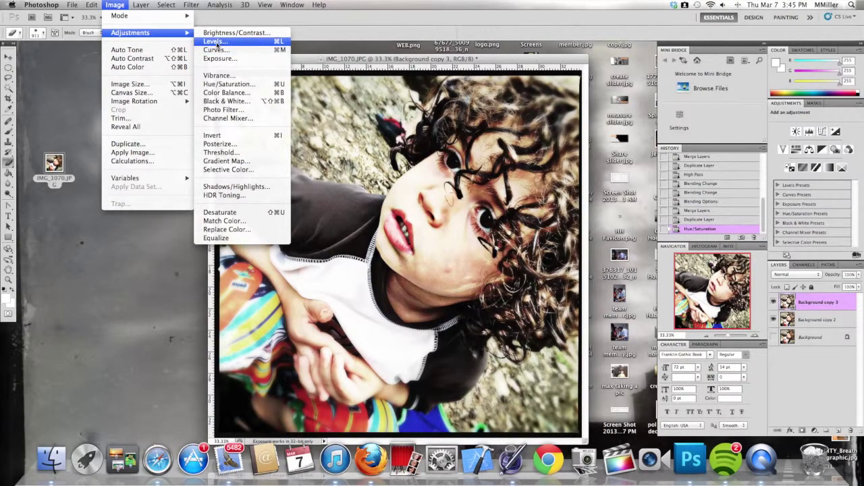
{"action": "left_click", "coordinate": [213, 42]}
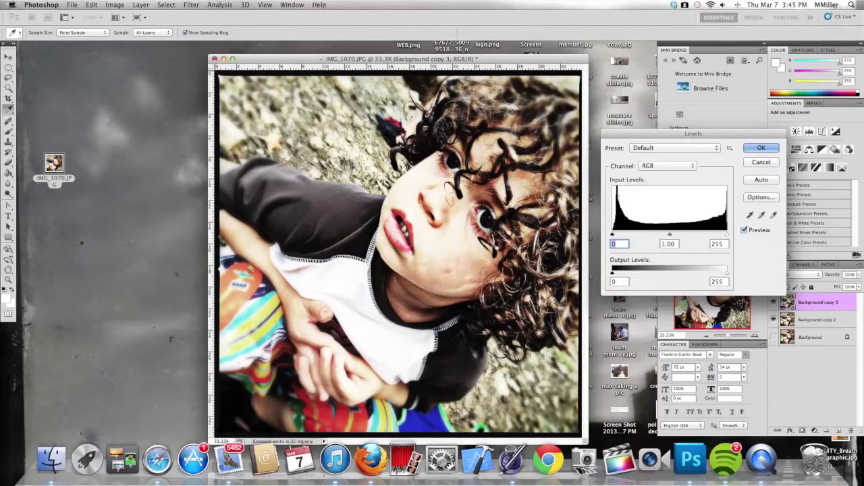
{"action": "left_click_drag", "start_coordinate": [612, 235], "coordinate": [619, 235]}
{"action": "left_click_drag", "start_coordinate": [673, 234], "coordinate": [675, 235]}
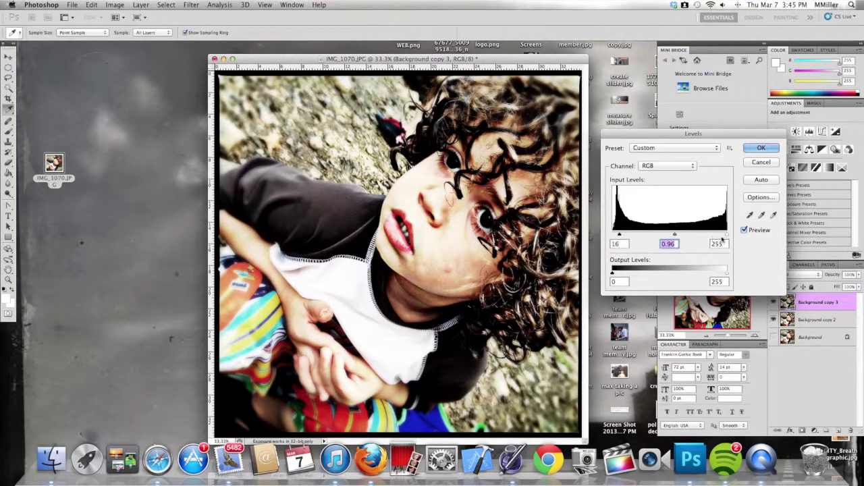
{"action": "left_click_drag", "start_coordinate": [727, 234], "coordinate": [728, 236]}
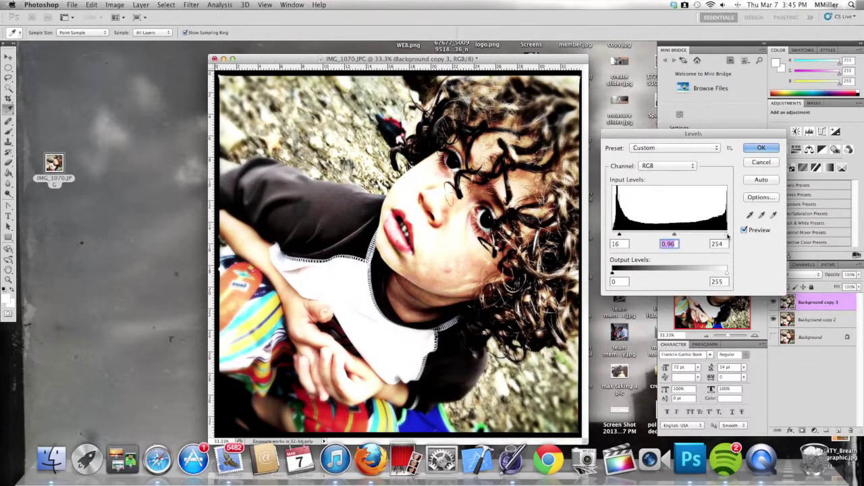
{"action": "left_click_drag", "start_coordinate": [673, 234], "coordinate": [682, 240]}
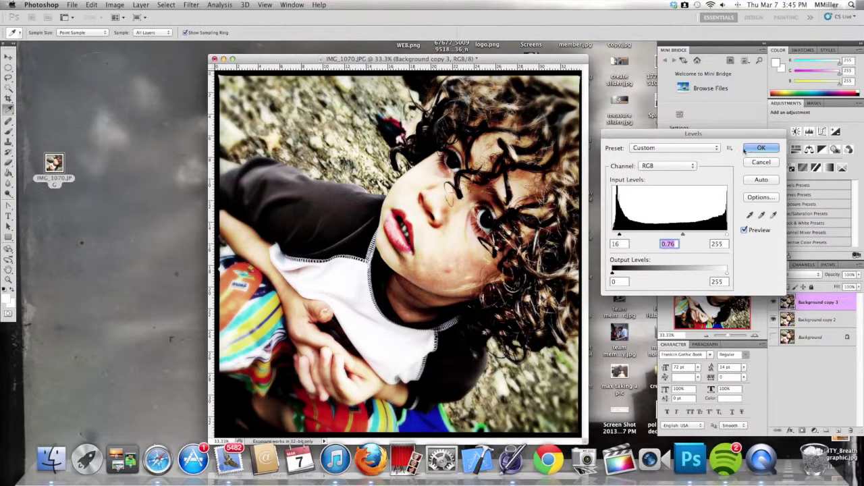
{"action": "left_click", "coordinate": [760, 148]}
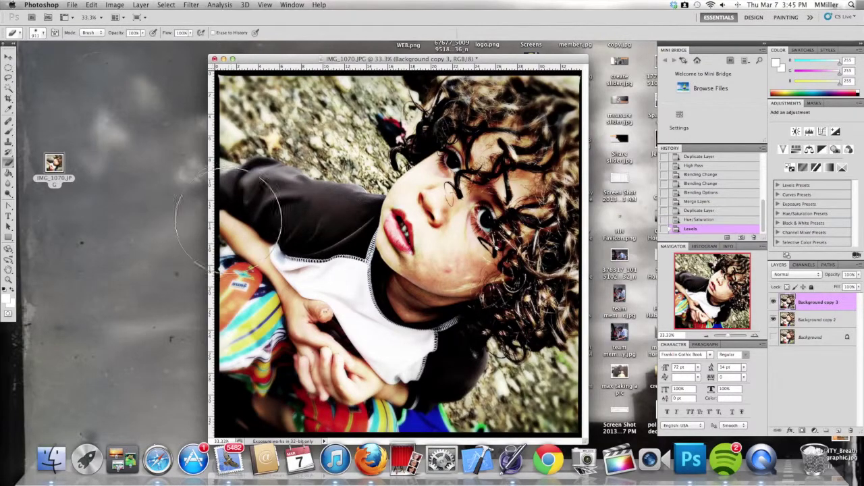
{"action": "left_click", "coordinate": [8, 58]}
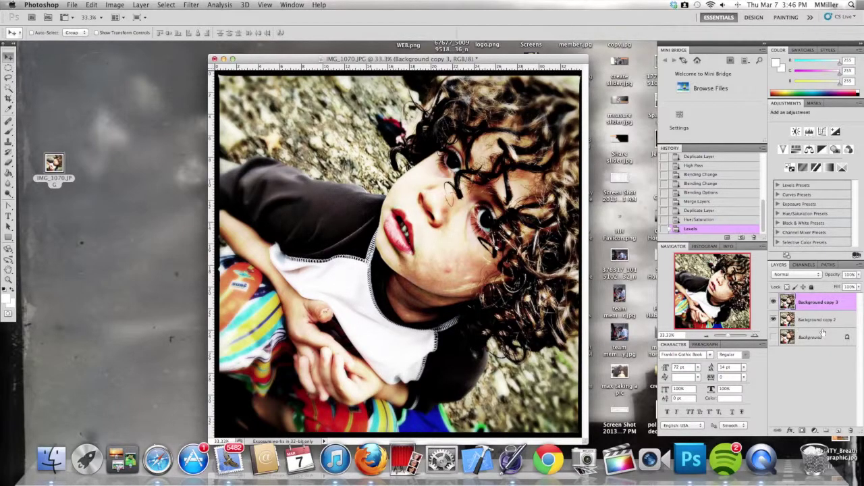
{"action": "right_click", "coordinate": [820, 303]}
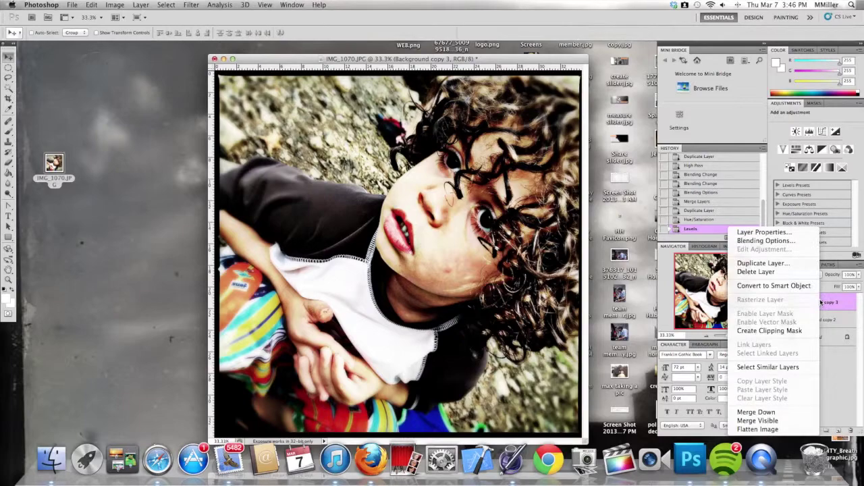
{"action": "left_click", "coordinate": [771, 264]}
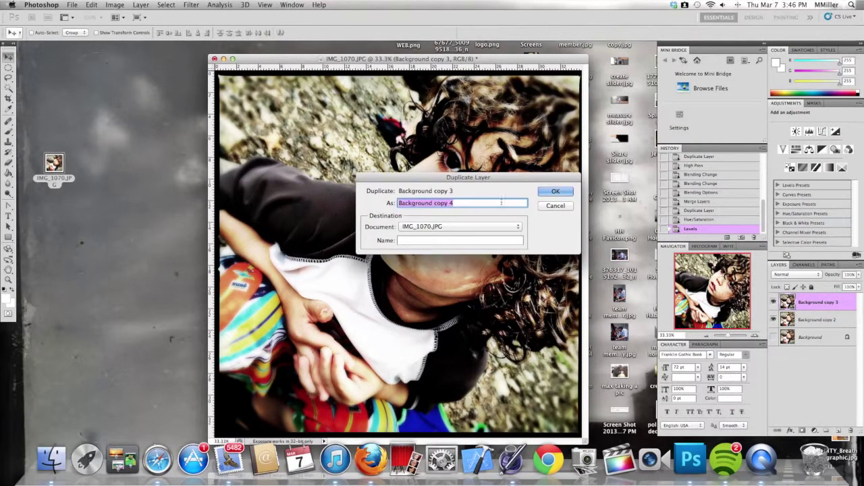
{"action": "left_click", "coordinate": [555, 206]}
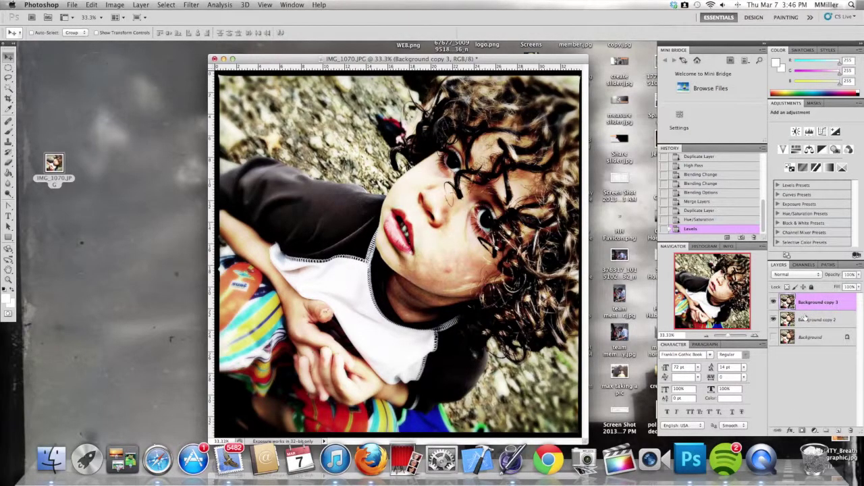
Step: Compare the portrait with the Background copy 3 layer hidden and shown
{"action": "left_click", "coordinate": [774, 303]}
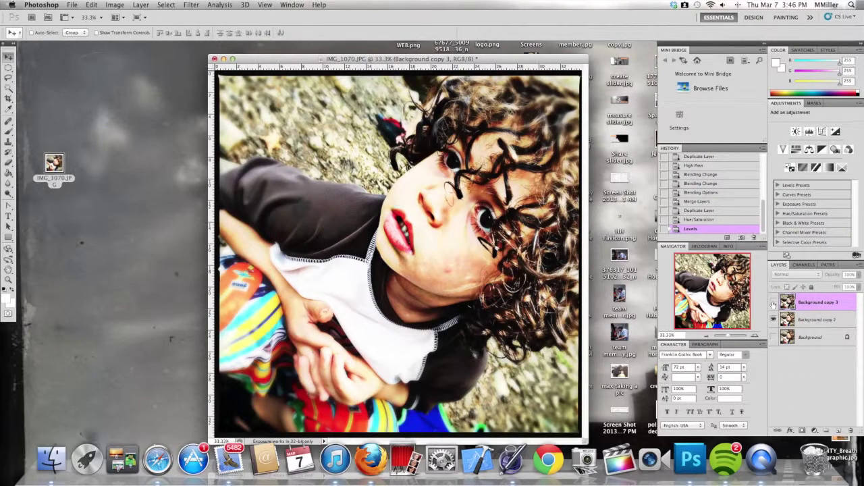
{"action": "left_click", "coordinate": [773, 303]}
{"action": "left_click", "coordinate": [774, 303]}
{"action": "left_click", "coordinate": [773, 303]}
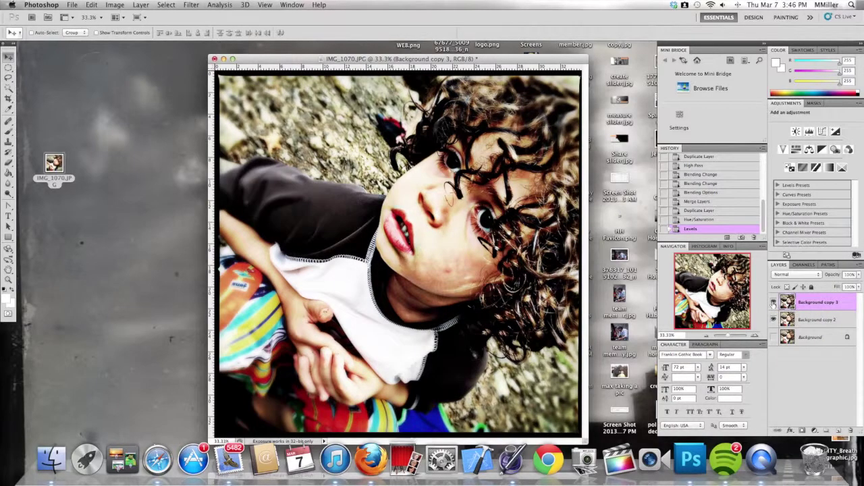
Step: Delete the Background copy 2 layer beneath the adjusted layer
{"action": "right_click", "coordinate": [845, 305]}
{"action": "left_click", "coordinate": [845, 327]}
{"action": "left_click_drag", "start_coordinate": [838, 321], "coordinate": [850, 430]}
Step: Duplicate the adjusted Background copy 3 layer under the proposed name
{"action": "right_click", "coordinate": [813, 307]}
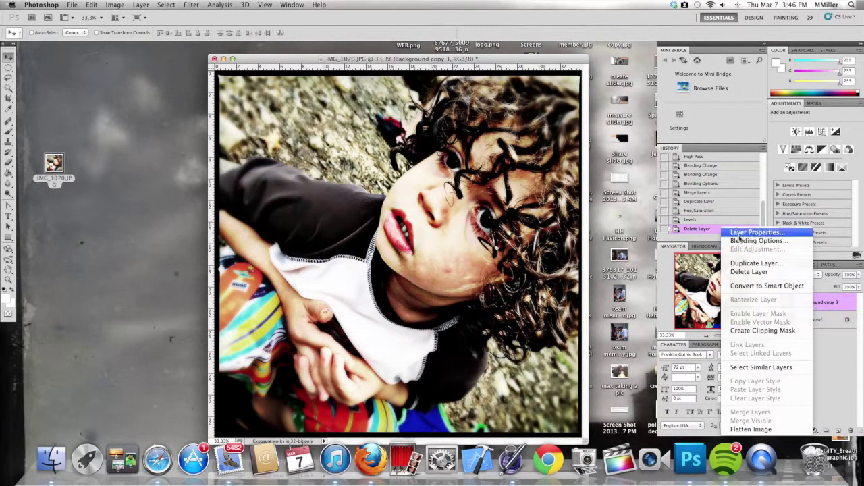
{"action": "left_click", "coordinate": [742, 265]}
{"action": "left_click", "coordinate": [555, 191]}
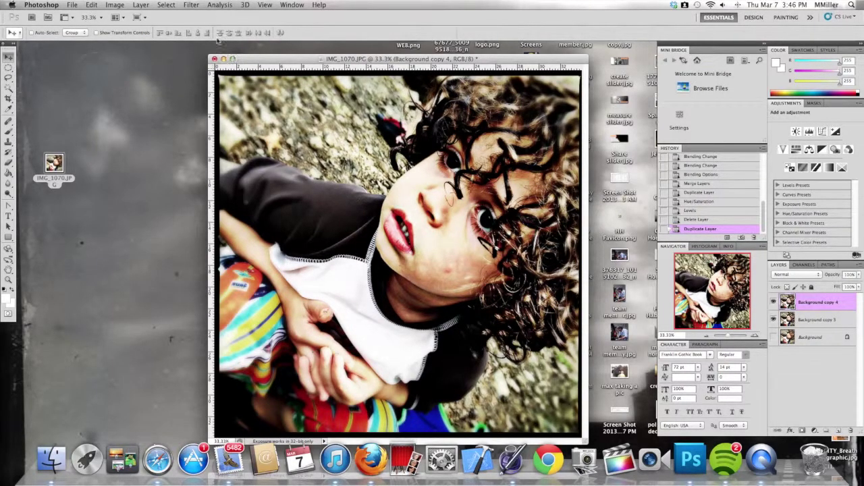
Step: Apply a Gaussian Blur with a radius larger than 3.5 pixels to the top duplicate layer
{"action": "left_click", "coordinate": [191, 6]}
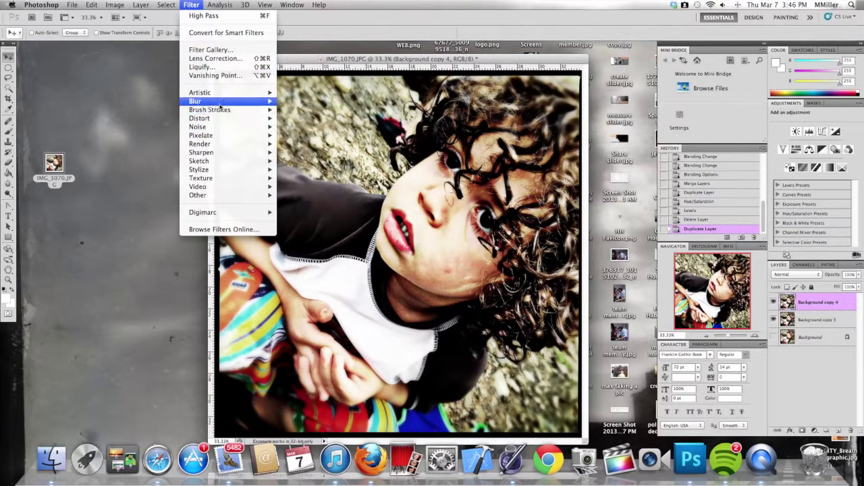
{"action": "mouse_move", "coordinate": [221, 103]}
{"action": "left_click", "coordinate": [307, 135]}
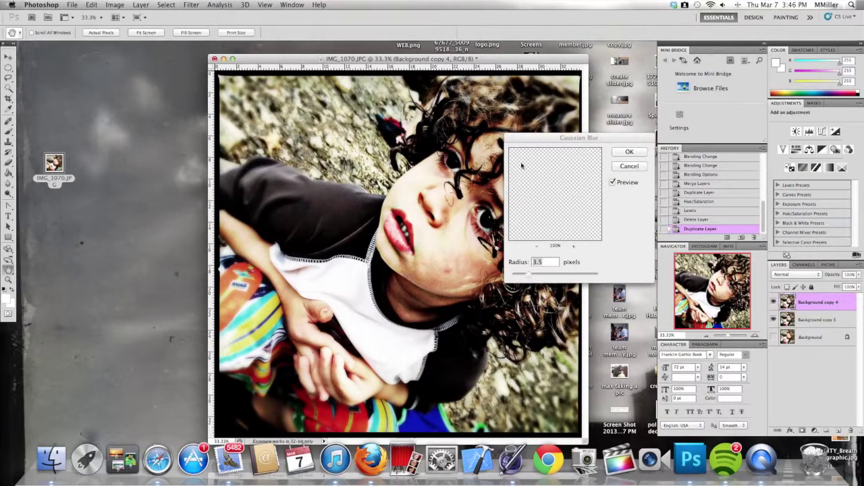
{"action": "left_click_drag", "start_coordinate": [533, 274], "coordinate": [544, 278]}
{"action": "left_click", "coordinate": [628, 152]}
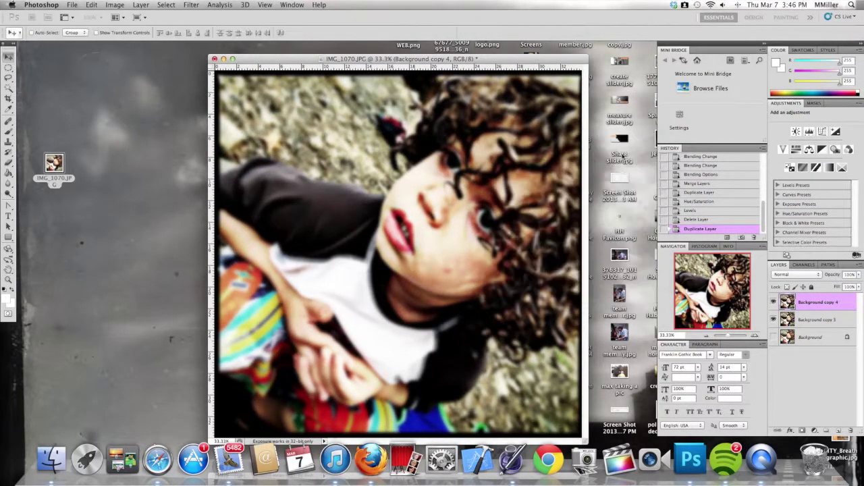
Step: Lower the blurred layer's opacity to 49% in its blending options
{"action": "double_click", "coordinate": [843, 304]}
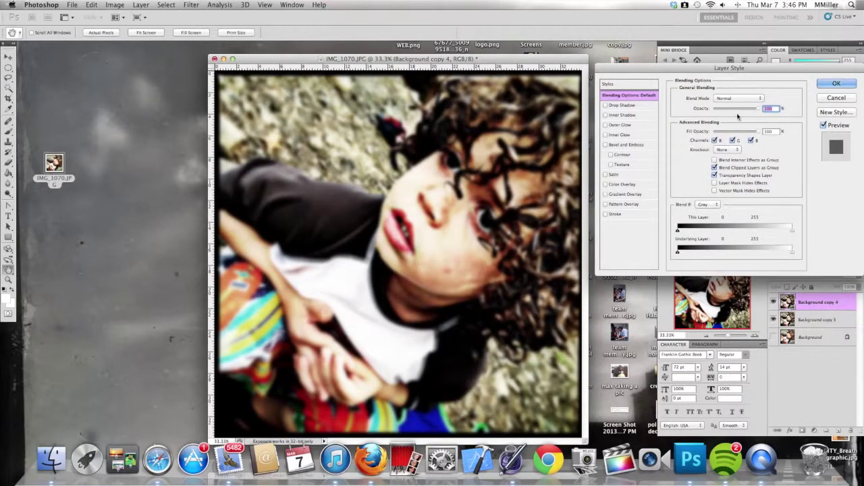
{"action": "left_click_drag", "start_coordinate": [761, 110], "coordinate": [736, 112]}
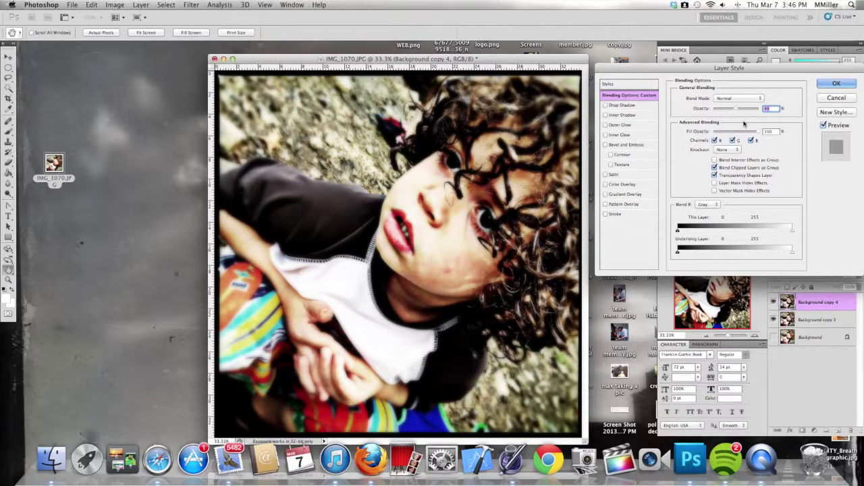
{"action": "left_click", "coordinate": [834, 84]}
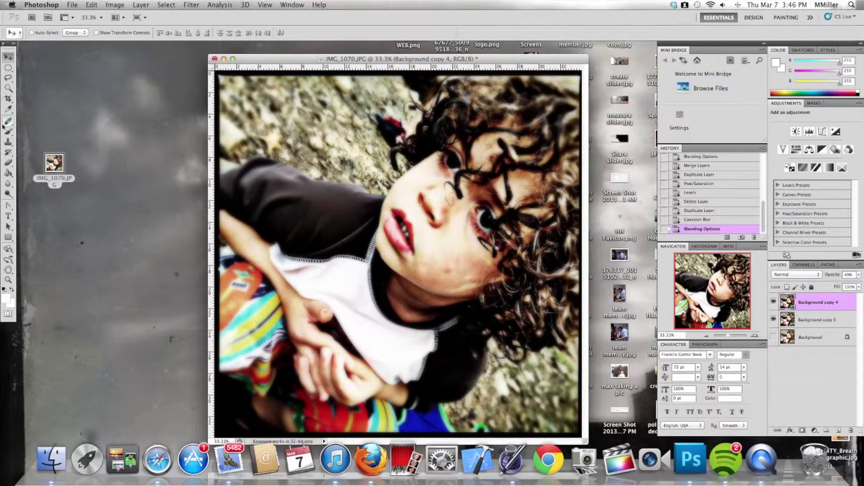
Step: Erase the blur over both of the child's eyes using the Eraser with a much smaller soft brush
{"action": "left_click", "coordinate": [8, 162]}
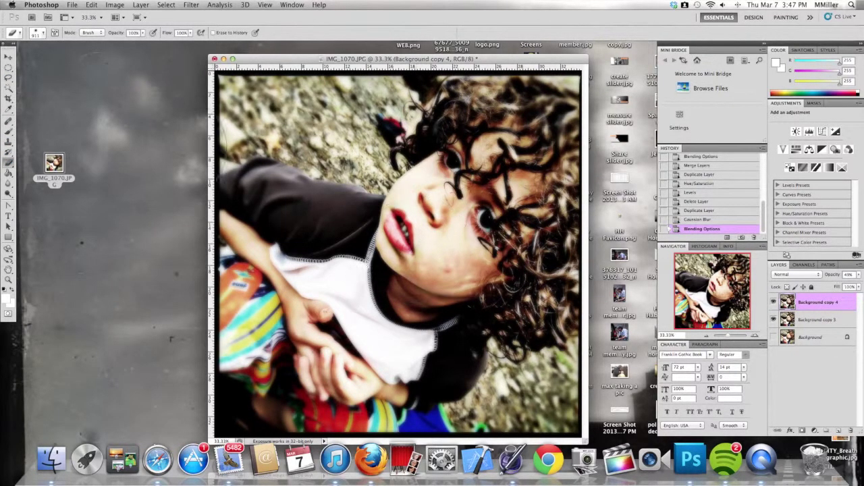
{"action": "left_click", "coordinate": [42, 33]}
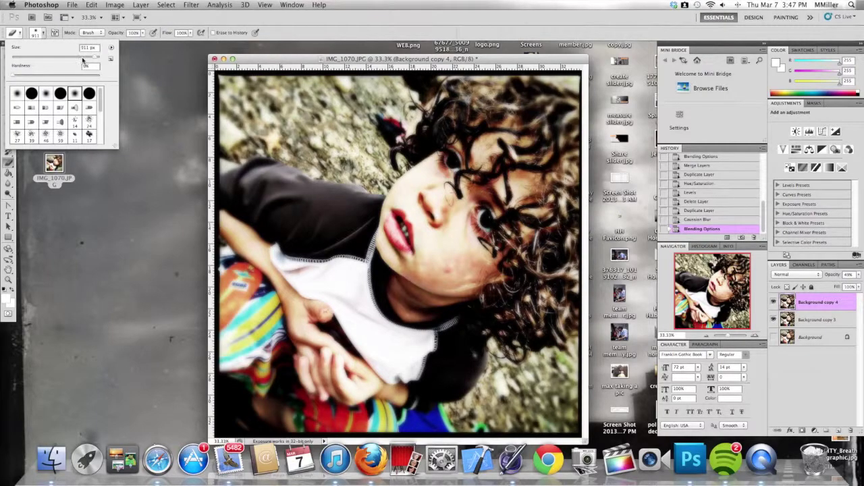
{"action": "left_click_drag", "start_coordinate": [96, 59], "coordinate": [62, 58]}
{"action": "left_click", "coordinate": [43, 32]}
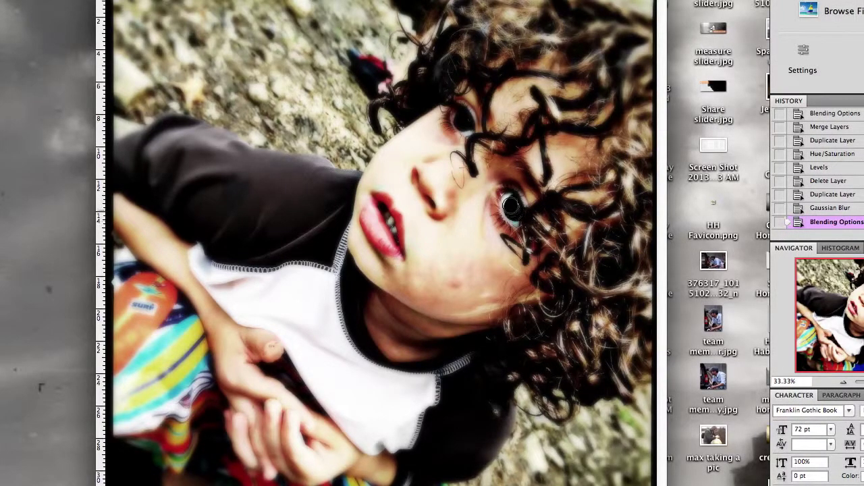
{"action": "left_click_drag", "start_coordinate": [513, 198], "coordinate": [512, 211]}
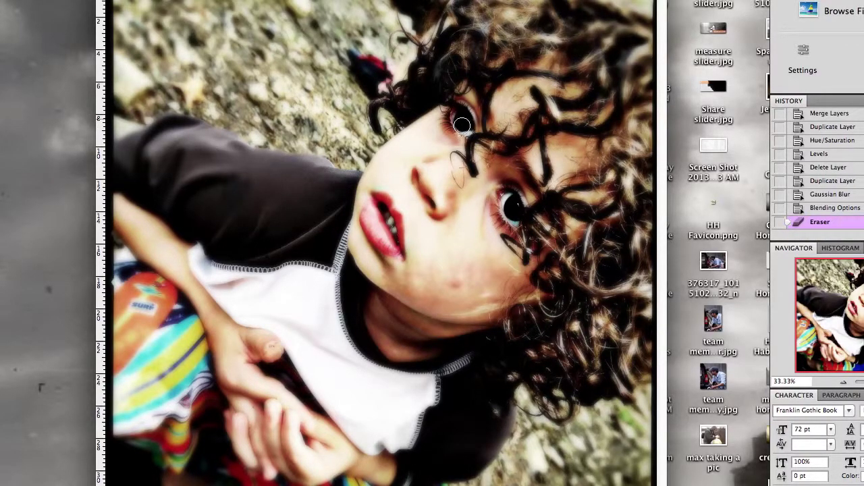
{"action": "left_click", "coordinate": [455, 116]}
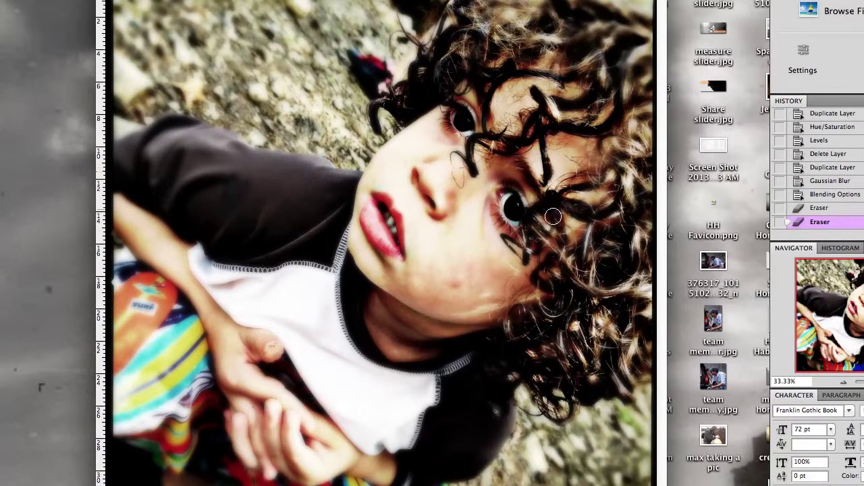
Step: Erase the blur over the curls, lips and nose, and merge the blurred layer with the layer beneath
{"action": "mouse_move", "coordinate": [497, 120]}
{"action": "left_mouse_down"}
{"action": "mouse_move", "coordinate": [468, 73]}
{"action": "mouse_move", "coordinate": [590, 211]}
{"action": "mouse_move", "coordinate": [573, 218]}
{"action": "left_mouse_up"}
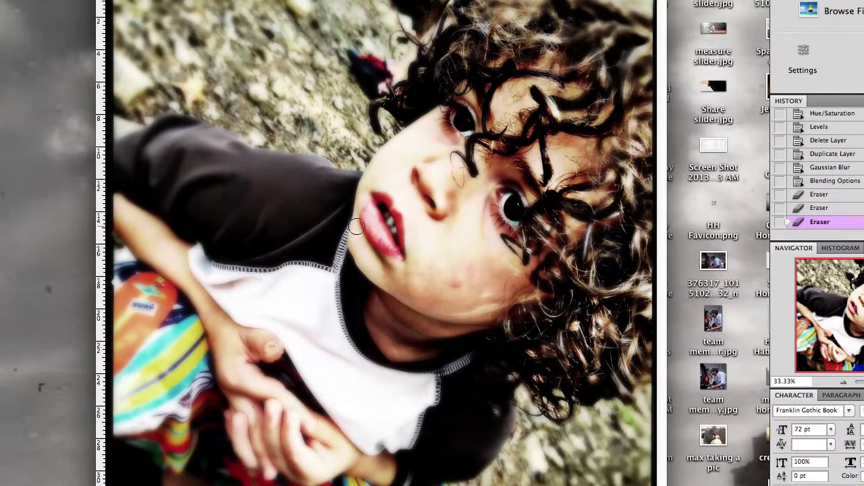
{"action": "mouse_move", "coordinate": [371, 214]}
{"action": "left_mouse_down"}
{"action": "mouse_move", "coordinate": [393, 246]}
{"action": "mouse_move", "coordinate": [396, 224]}
{"action": "mouse_move", "coordinate": [377, 201]}
{"action": "mouse_move", "coordinate": [401, 229]}
{"action": "mouse_move", "coordinate": [396, 250]}
{"action": "mouse_move", "coordinate": [382, 217]}
{"action": "left_mouse_up"}
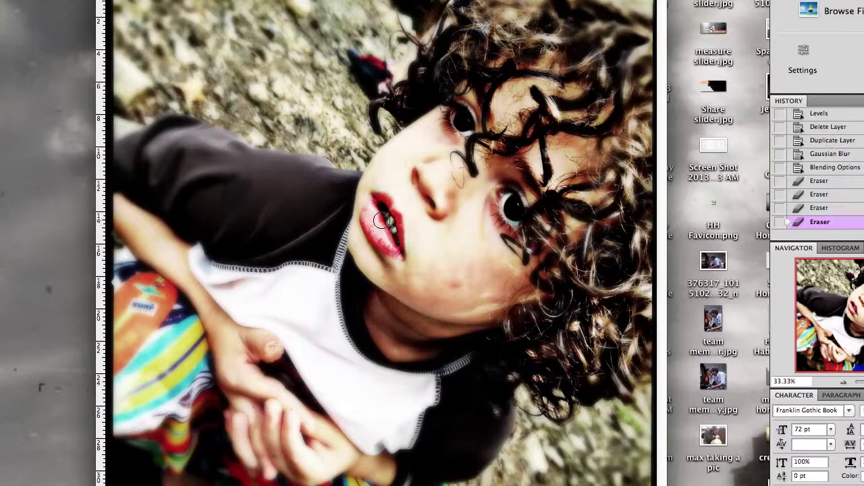
{"action": "mouse_move", "coordinate": [428, 196]}
{"action": "left_mouse_down"}
{"action": "mouse_move", "coordinate": [435, 211]}
{"action": "mouse_move", "coordinate": [419, 173]}
{"action": "mouse_move", "coordinate": [473, 155]}
{"action": "left_mouse_up"}
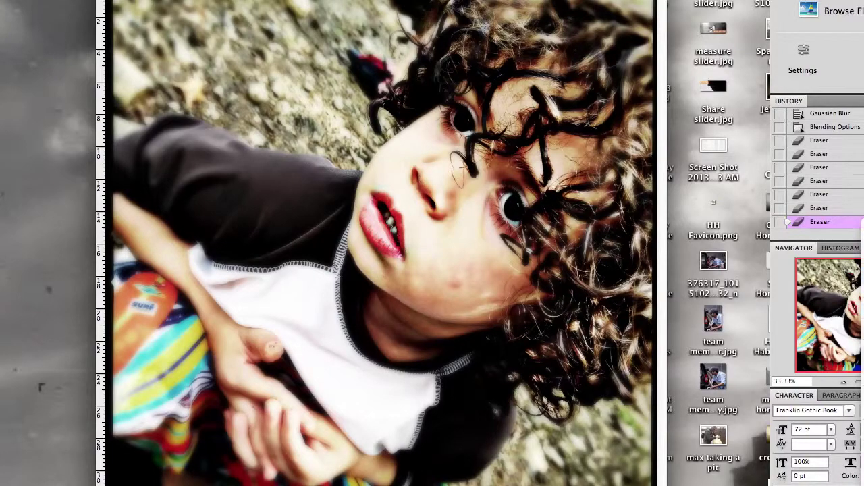
{"action": "key", "text": "super+e"}
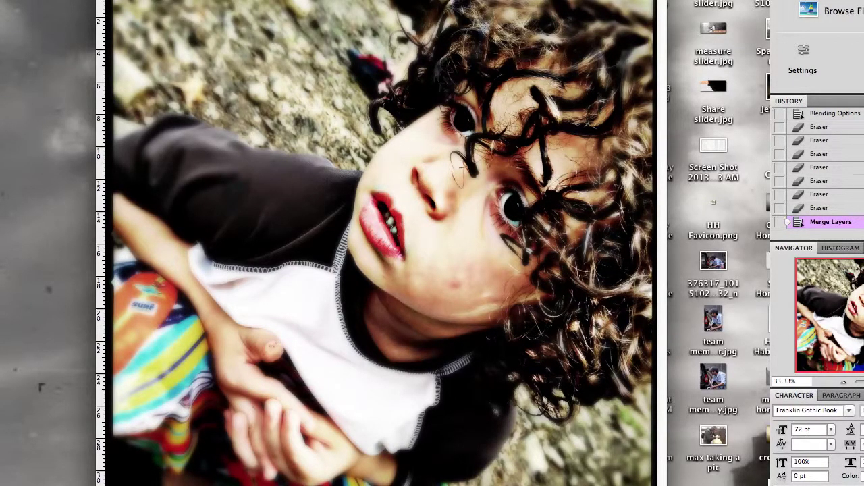
Step: Start a Photo Filter adjustment on the merged layer using Cooling Filter (LBB)
{"action": "left_click", "coordinate": [115, 5]}
{"action": "mouse_move", "coordinate": [130, 33]}
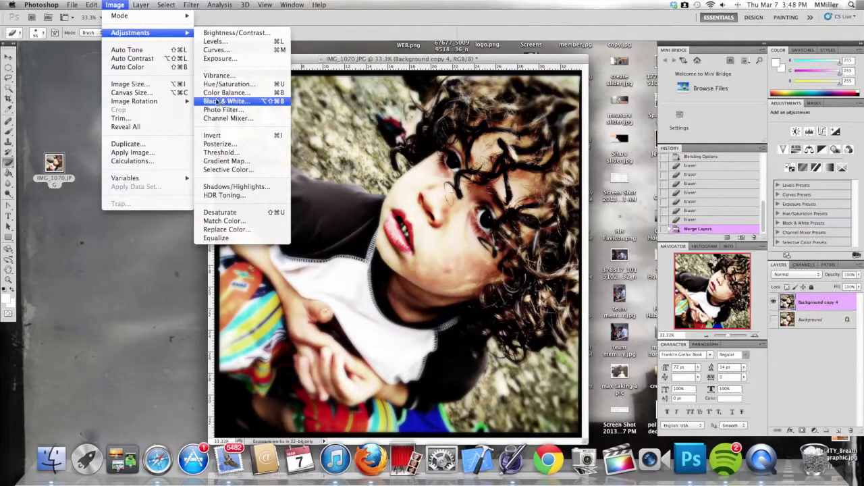
{"action": "left_click", "coordinate": [223, 109]}
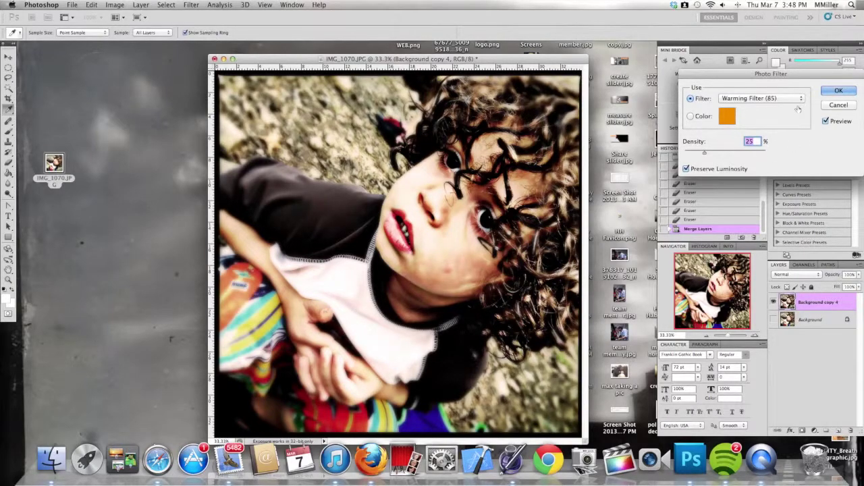
{"action": "left_click", "coordinate": [782, 98]}
{"action": "left_click", "coordinate": [743, 131]}
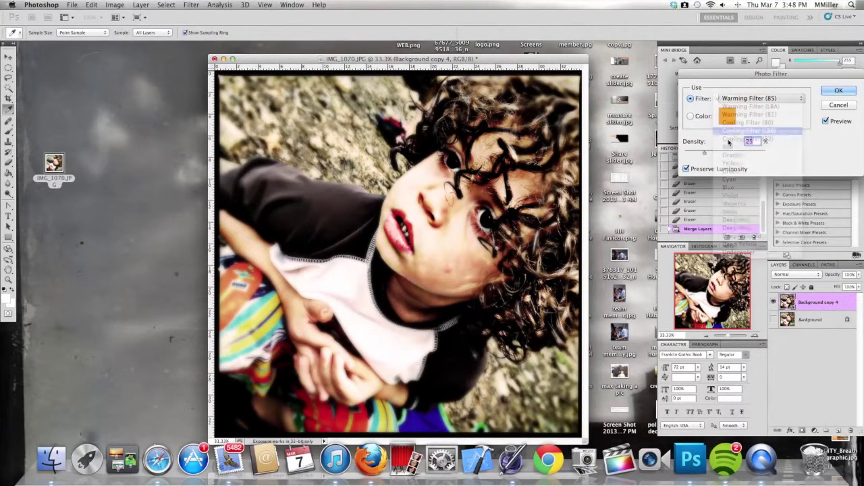
Step: Try Cooling Filter (82) at 44% density in the Photo Filter settings
{"action": "left_click", "coordinate": [745, 103]}
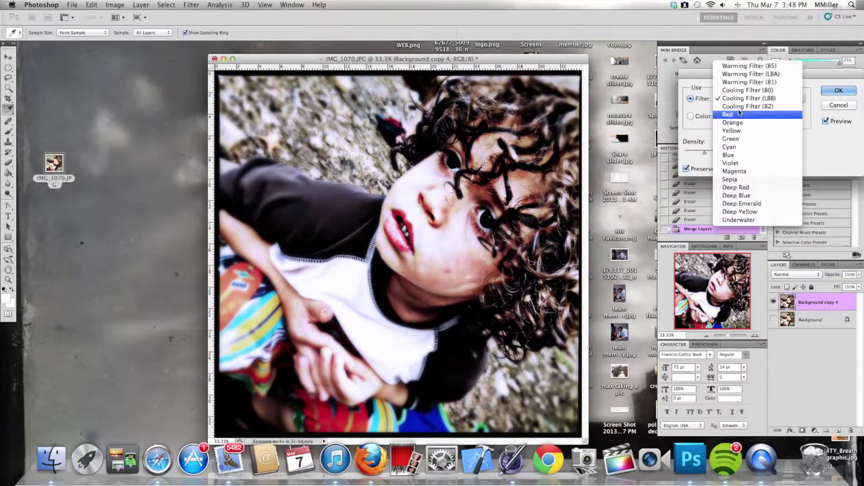
{"action": "left_click", "coordinate": [750, 111]}
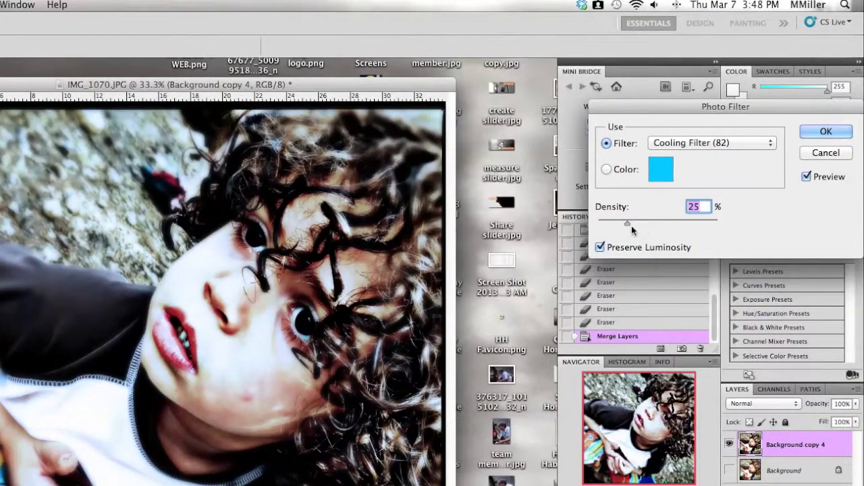
{"action": "left_click_drag", "start_coordinate": [626, 224], "coordinate": [650, 225]}
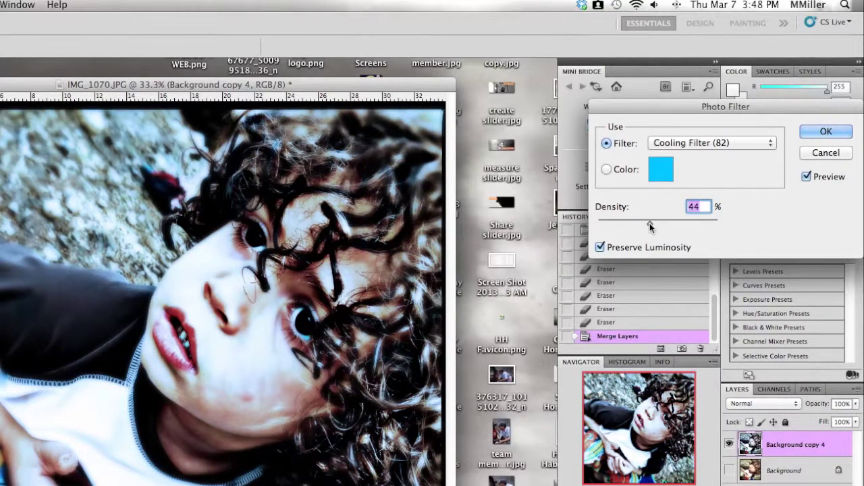
Step: Apply the Photo Filter as Cooling Filter (LBB) with the density set slightly below 25%
{"action": "left_click", "coordinate": [722, 142]}
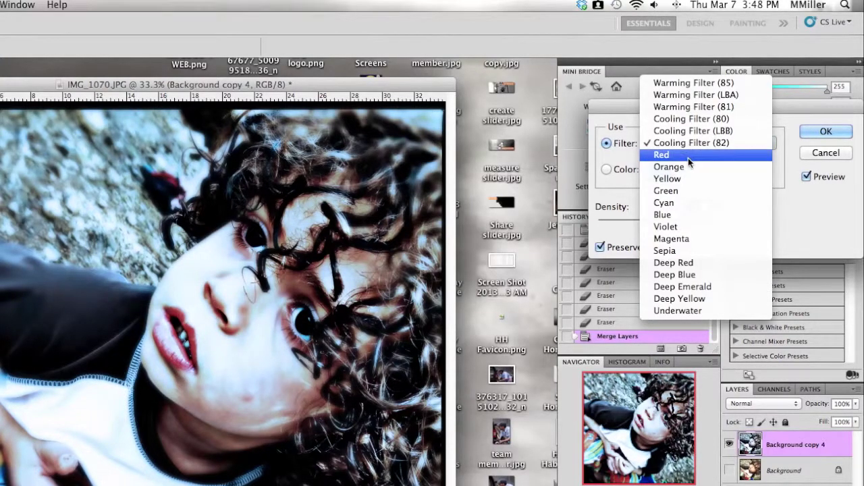
{"action": "left_click", "coordinate": [672, 134]}
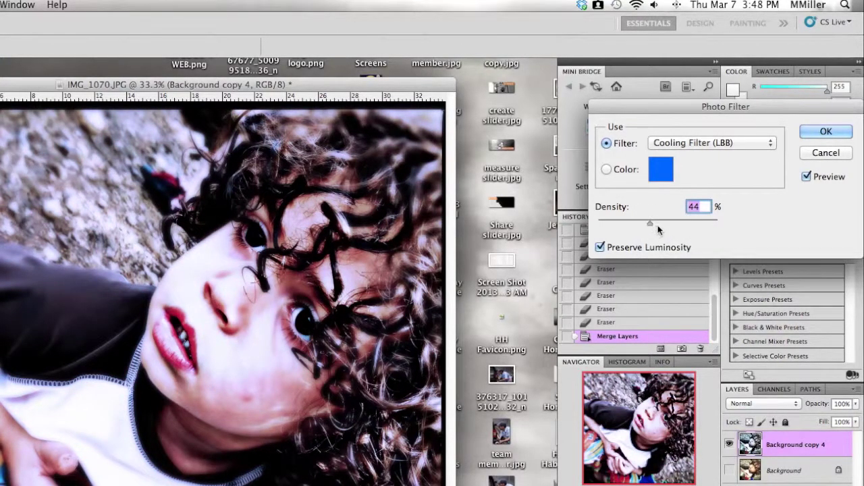
{"action": "left_click_drag", "start_coordinate": [649, 225], "coordinate": [627, 220]}
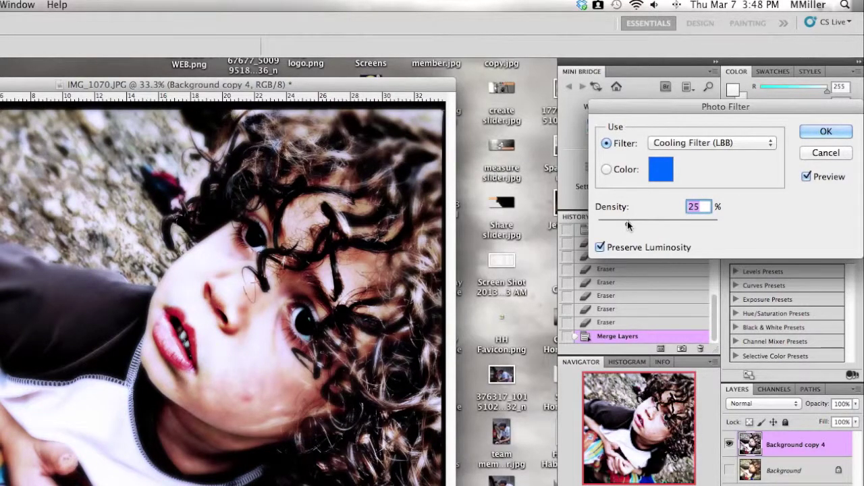
{"action": "left_click_drag", "start_coordinate": [628, 221], "coordinate": [623, 221]}
{"action": "left_click", "coordinate": [818, 131]}
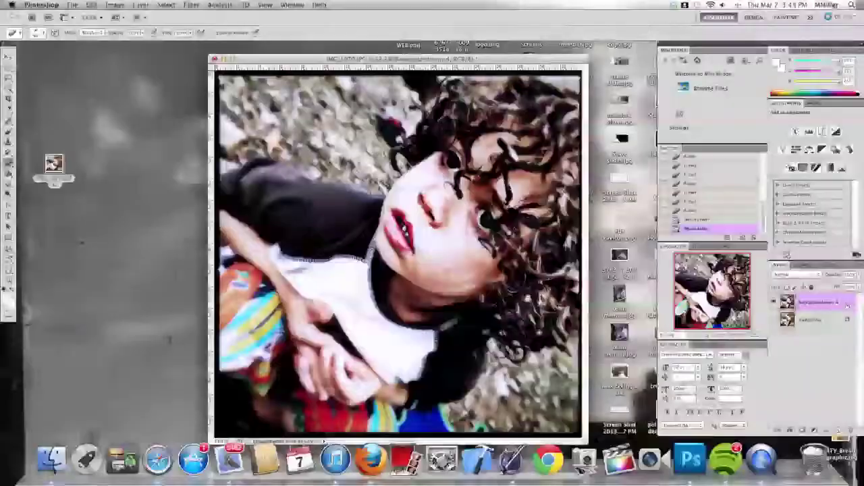
{"action": "double_click", "coordinate": [774, 439]}
{"action": "left_click", "coordinate": [836, 97]}
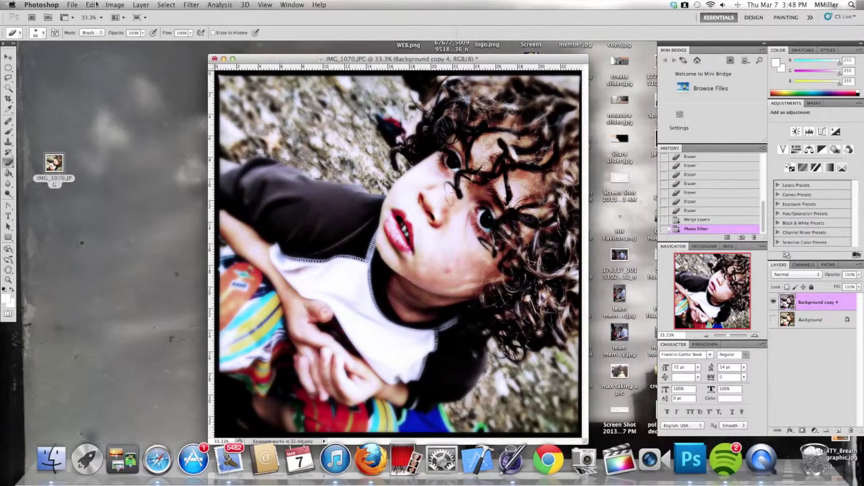
Step: Desaturate the cooled layer with a Hue/Saturation adjustment at saturation -50
{"action": "left_click", "coordinate": [192, 5]}
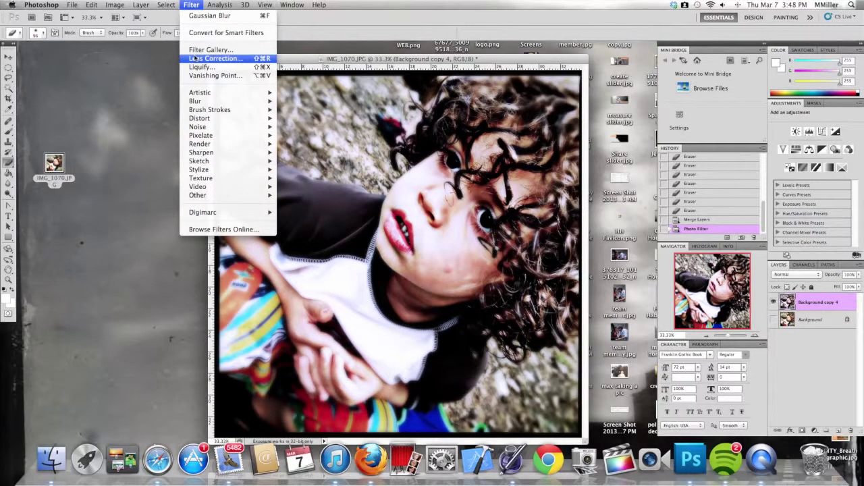
{"action": "mouse_move", "coordinate": [118, 5]}
{"action": "mouse_move", "coordinate": [168, 34]}
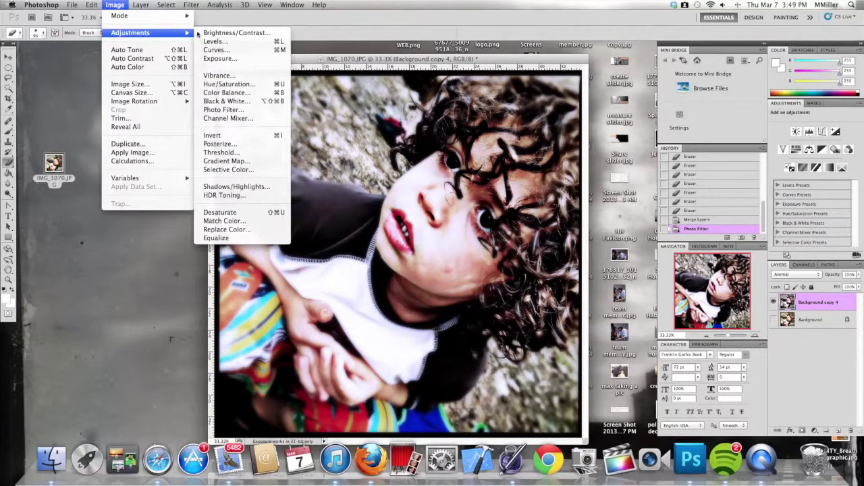
{"action": "left_click", "coordinate": [226, 84]}
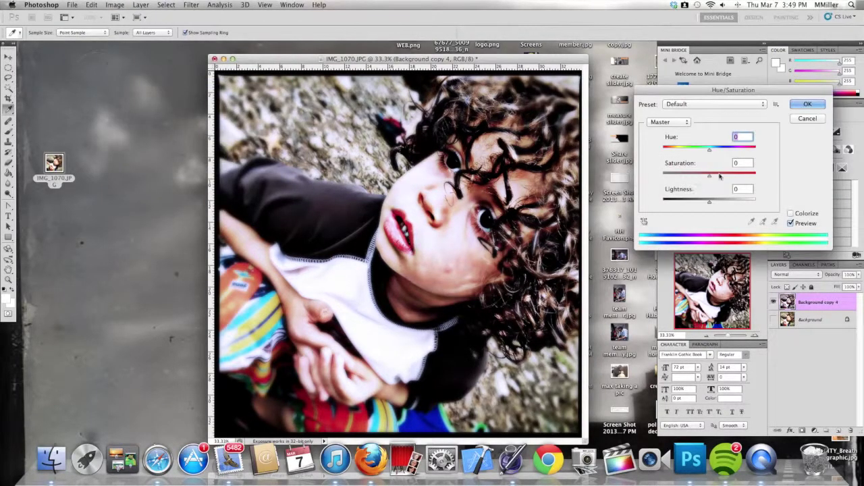
{"action": "left_click_drag", "start_coordinate": [711, 179], "coordinate": [698, 179]}
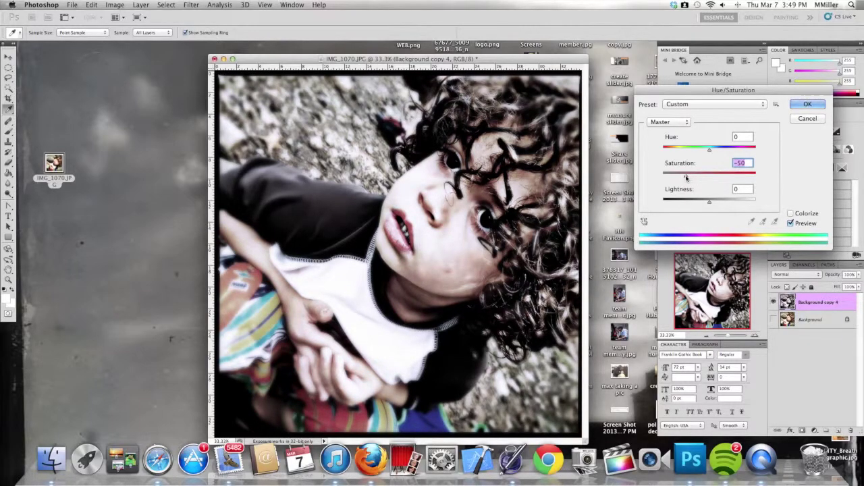
{"action": "left_click", "coordinate": [804, 105]}
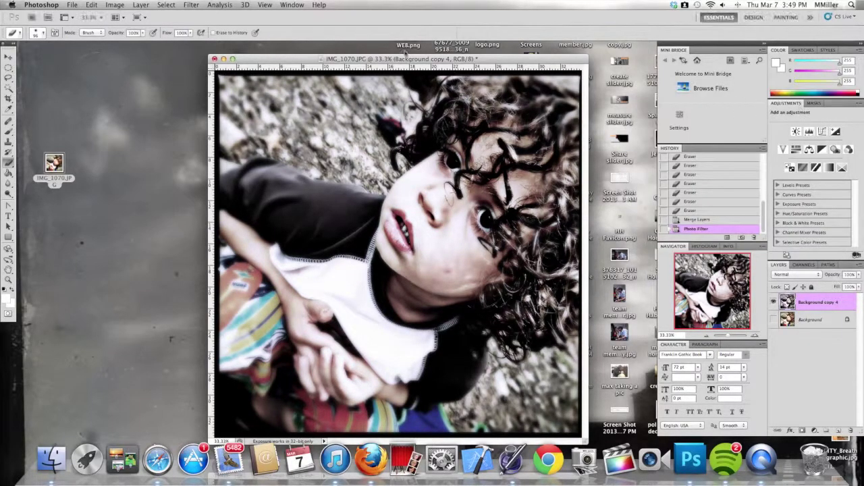
Step: Apply a slight Brightness/Contrast adjustment to the desaturated layer
{"action": "left_click", "coordinate": [112, 5]}
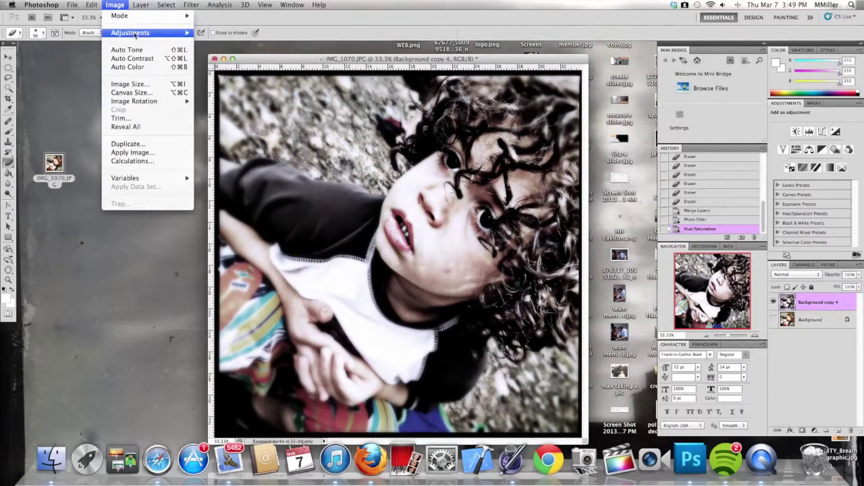
{"action": "mouse_move", "coordinate": [149, 33]}
{"action": "left_click", "coordinate": [222, 34]}
{"action": "mouse_move", "coordinate": [723, 121]}
{"action": "left_mouse_down"}
{"action": "mouse_move", "coordinate": [734, 123]}
{"action": "mouse_move", "coordinate": [725, 123]}
{"action": "left_mouse_up"}
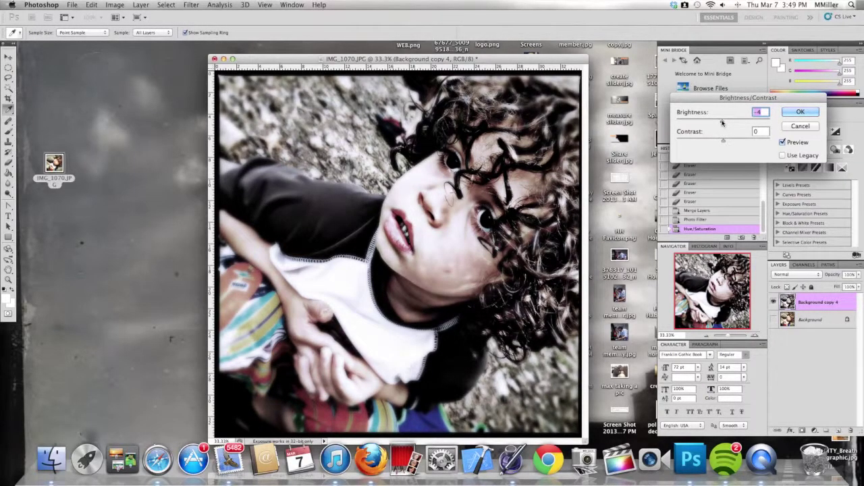
{"action": "left_click_drag", "start_coordinate": [723, 123], "coordinate": [728, 144]}
{"action": "key", "text": "Return"}
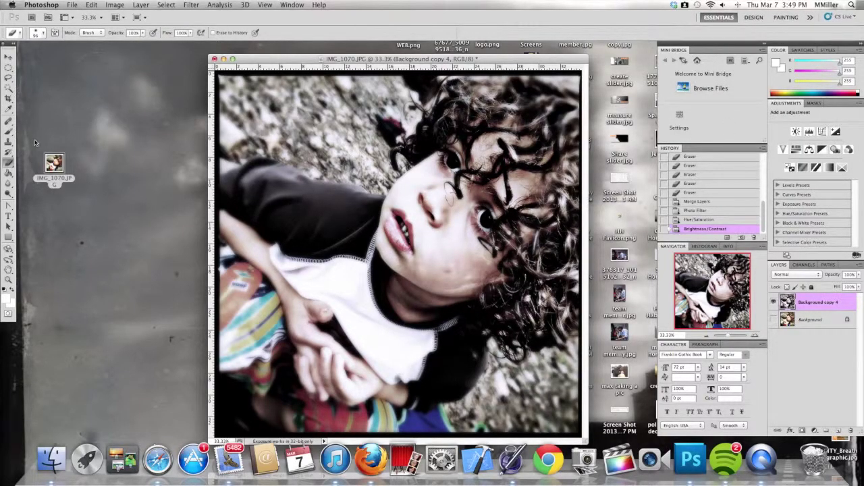
Step: Remove the blemish on the child's lower cheek with the Clone Stamp, using a soft brush of about 90 px
{"action": "left_click", "coordinate": [9, 142]}
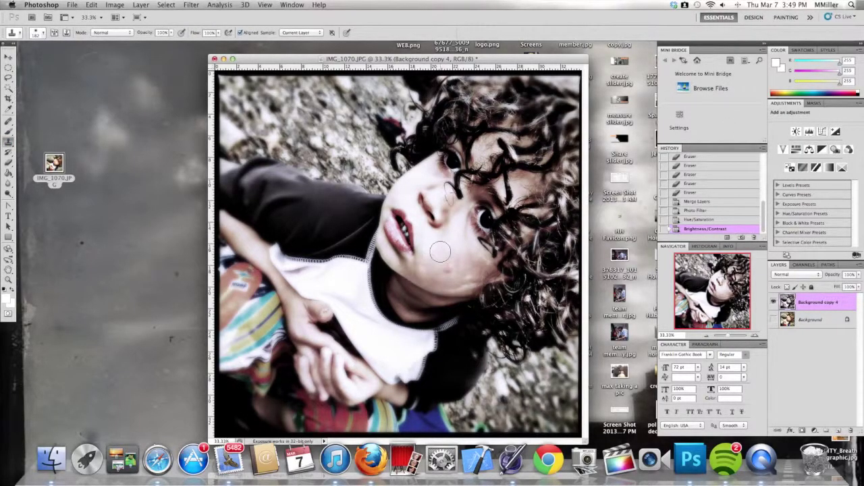
{"action": "left_click", "coordinate": [41, 33]}
{"action": "left_click_drag", "start_coordinate": [76, 58], "coordinate": [48, 55]}
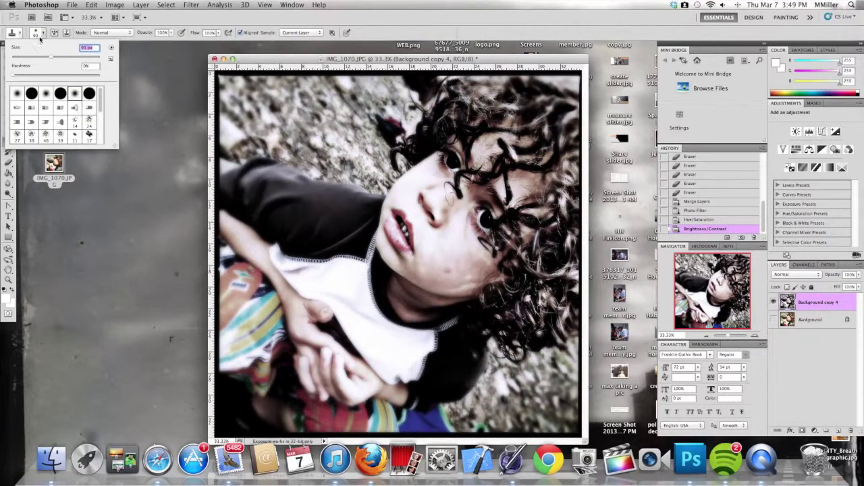
{"action": "left_click", "coordinate": [44, 33]}
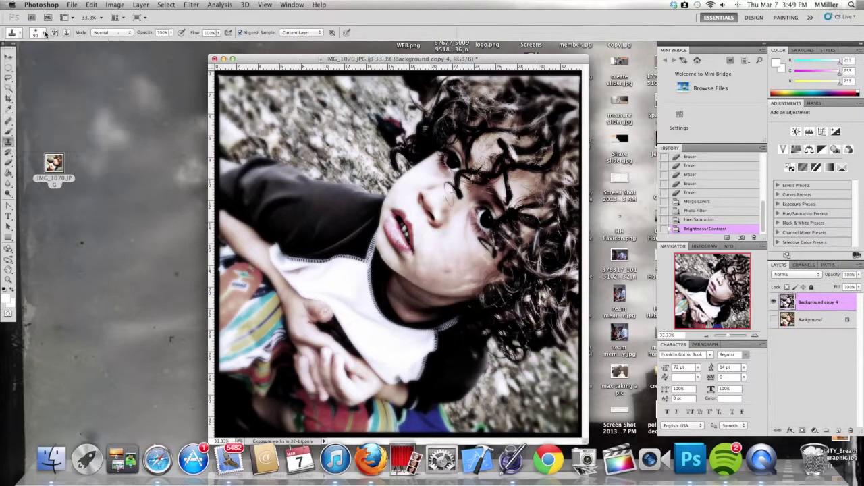
{"action": "left_click", "coordinate": [449, 269]}
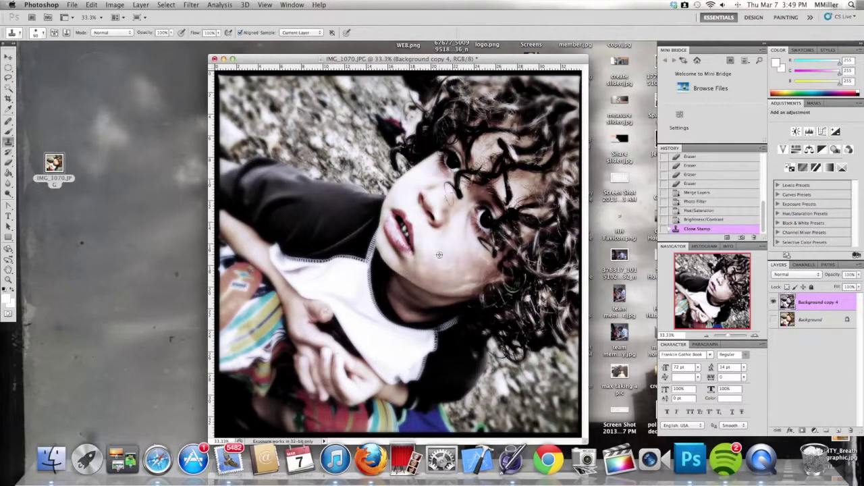
{"action": "left_click", "coordinate": [447, 269]}
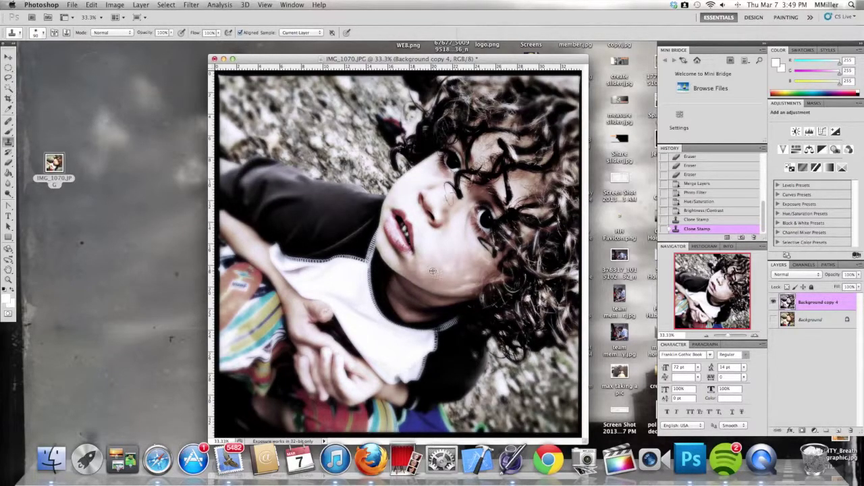
{"action": "left_click", "coordinate": [449, 268]}
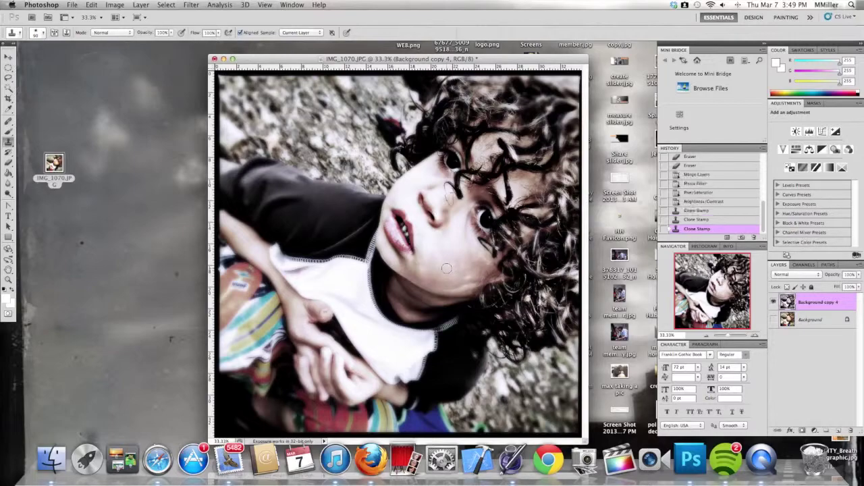
{"action": "left_click", "coordinate": [8, 57]}
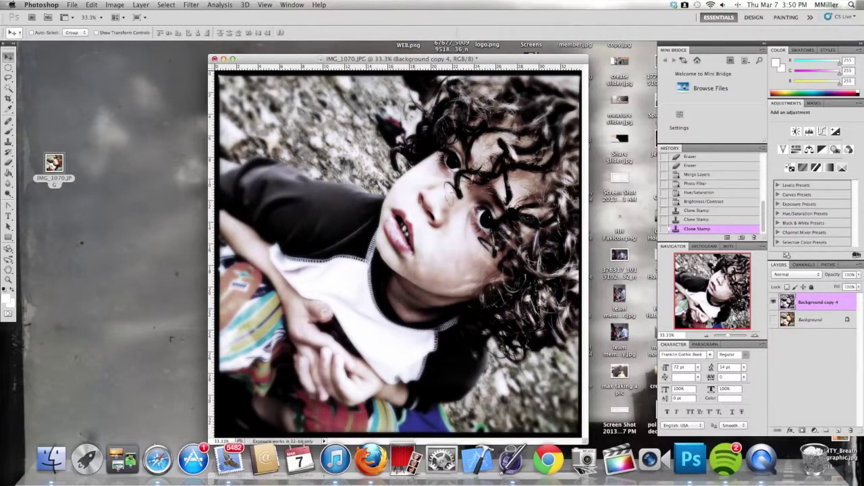
Step: Compare the edited Background copy 4 layer with the original Background by toggling the edited layer's visibility, leaving it shown
{"action": "left_click", "coordinate": [773, 301]}
{"action": "left_click", "coordinate": [774, 302]}
{"action": "left_click", "coordinate": [774, 303]}
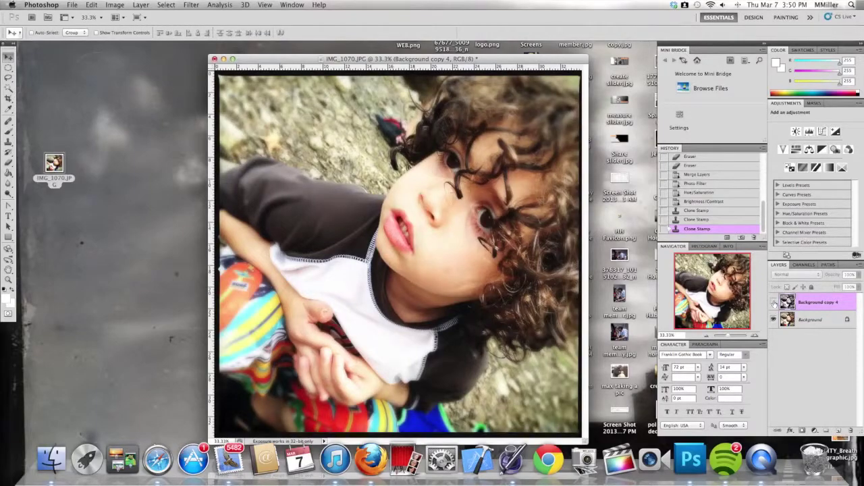
{"action": "left_click", "coordinate": [773, 302]}
{"action": "left_click", "coordinate": [774, 303]}
{"action": "left_click", "coordinate": [774, 302]}
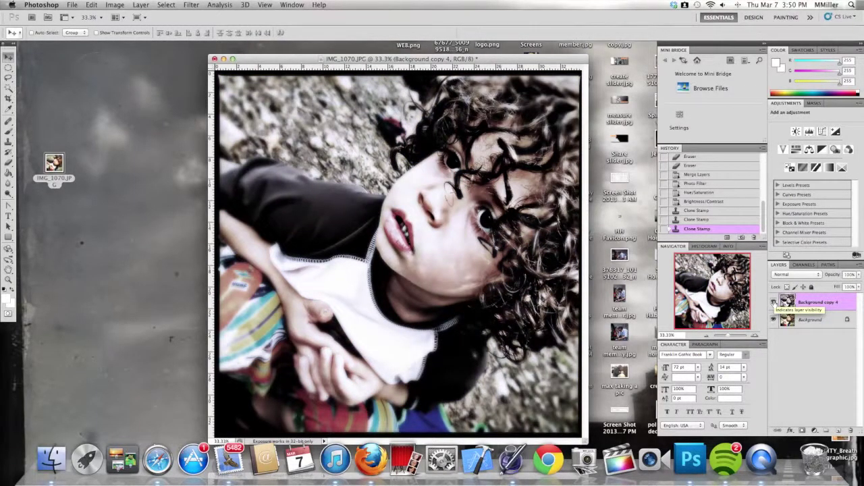
{"action": "left_click", "coordinate": [774, 303]}
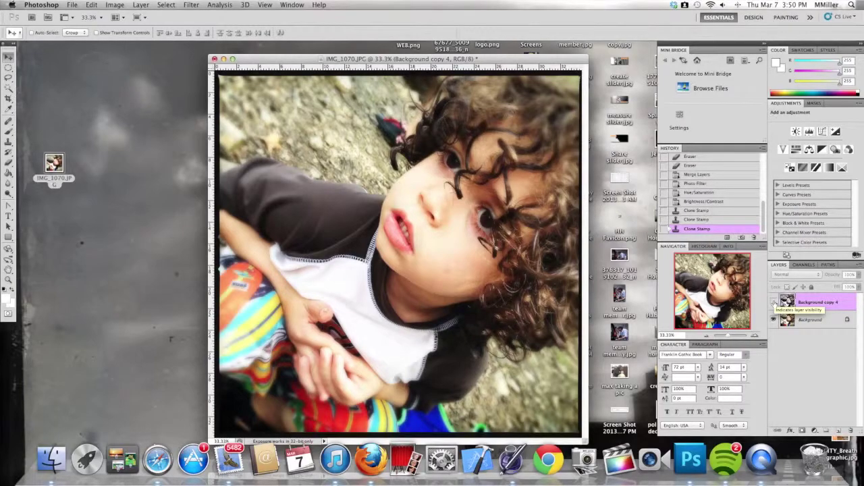
{"action": "left_click", "coordinate": [774, 302]}
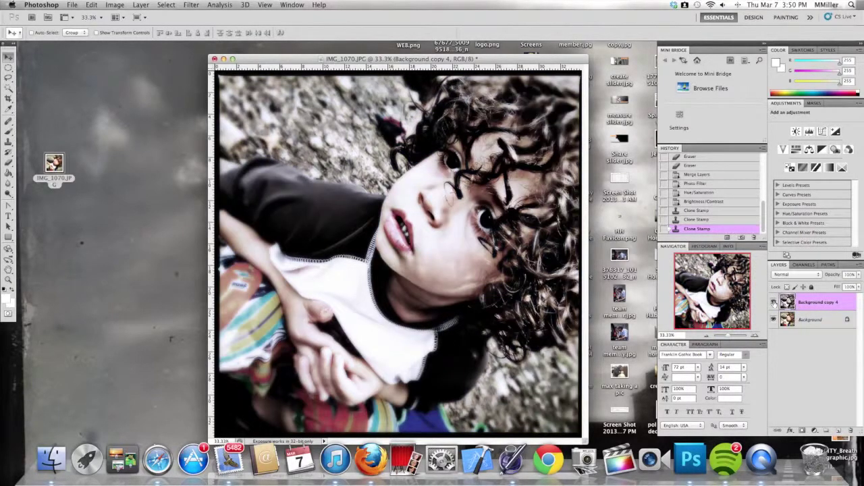